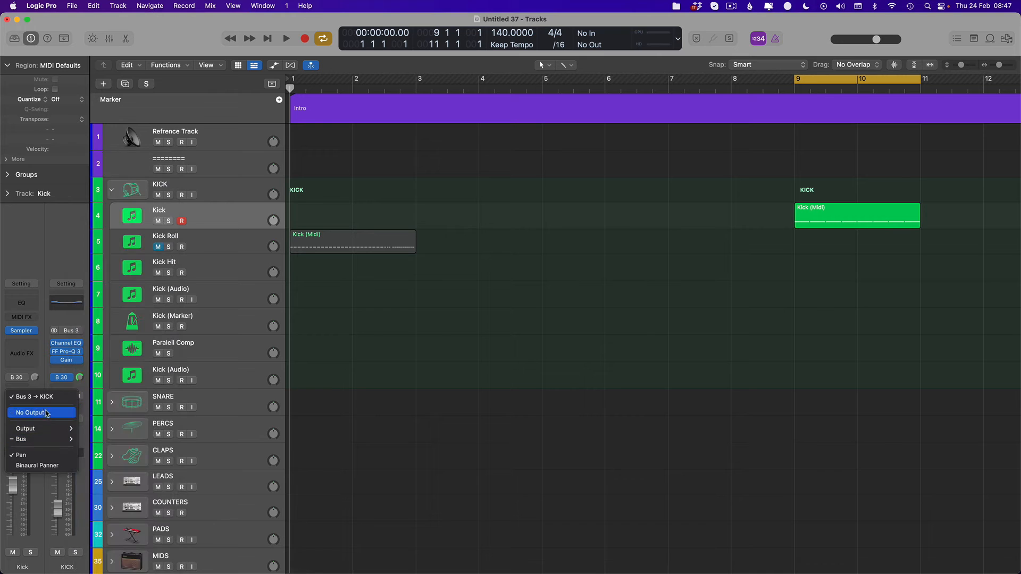
- Route the Kick track's output straight to Stereo Output instead of the KICK bus
mouse_move(46, 427)
click(111, 229)
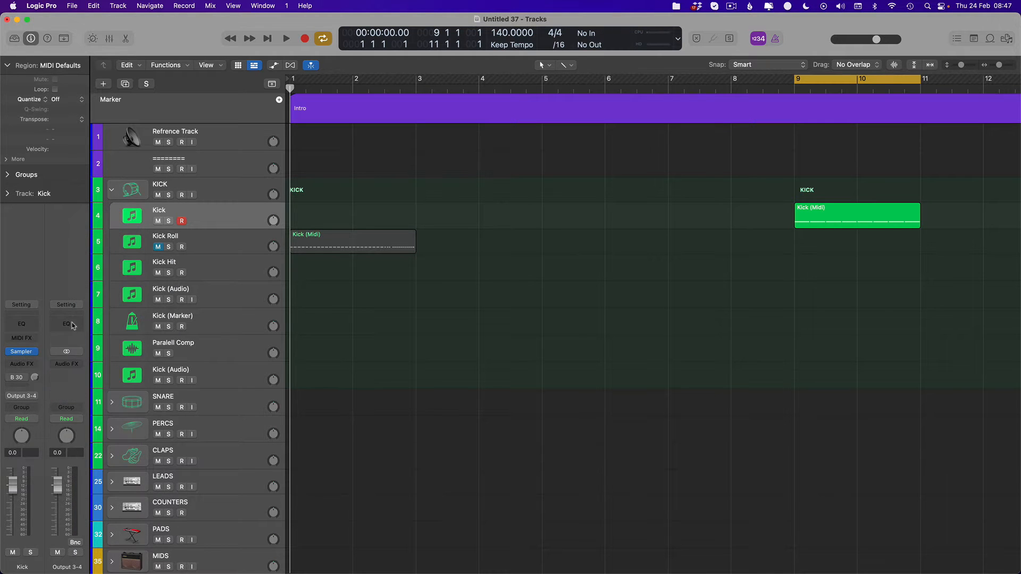
click(33, 397)
mouse_move(41, 429)
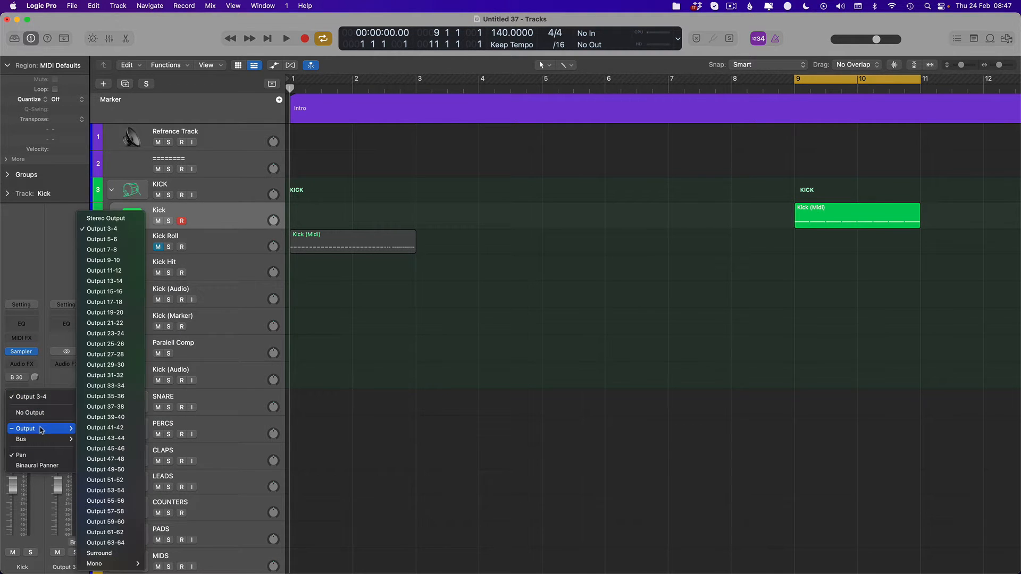
click(106, 218)
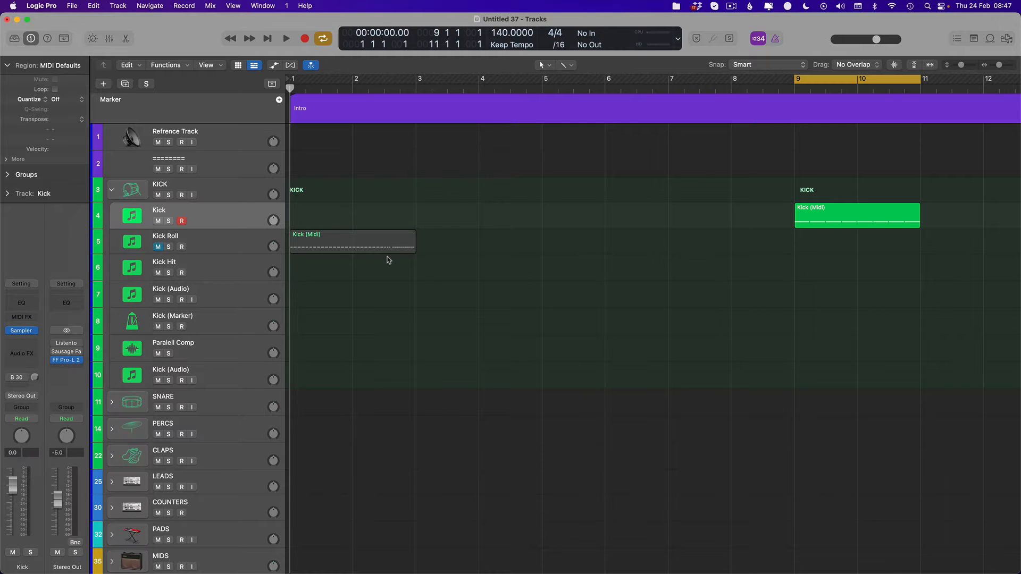
- Select the Kick track with its region at bar 9, solo it and play it back
scroll(319, 245, right, 1)
scroll(261, 230, right, 1)
click(246, 219)
click(235, 257)
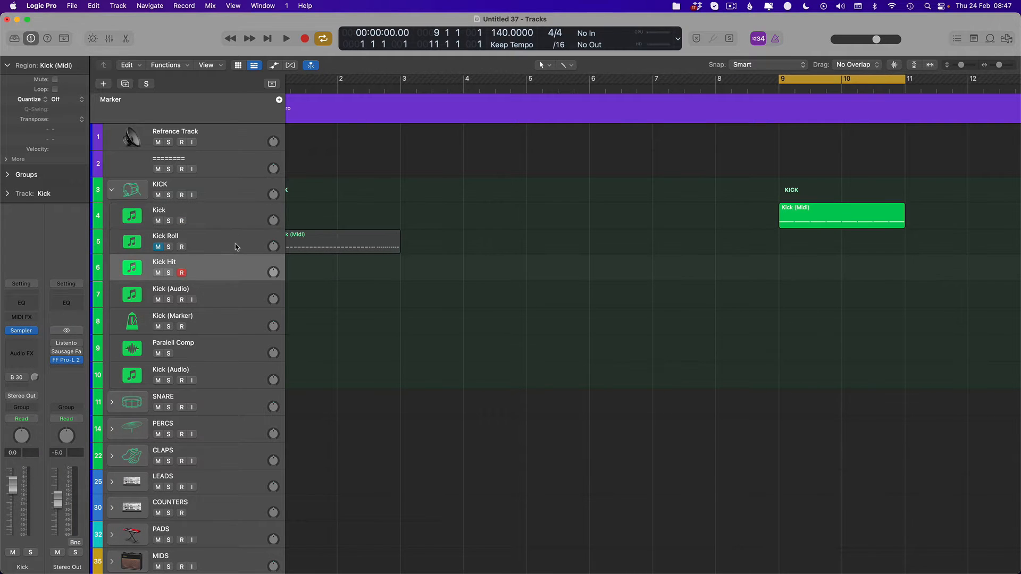
click(238, 233)
click(233, 222)
scroll(665, 207, right, 7)
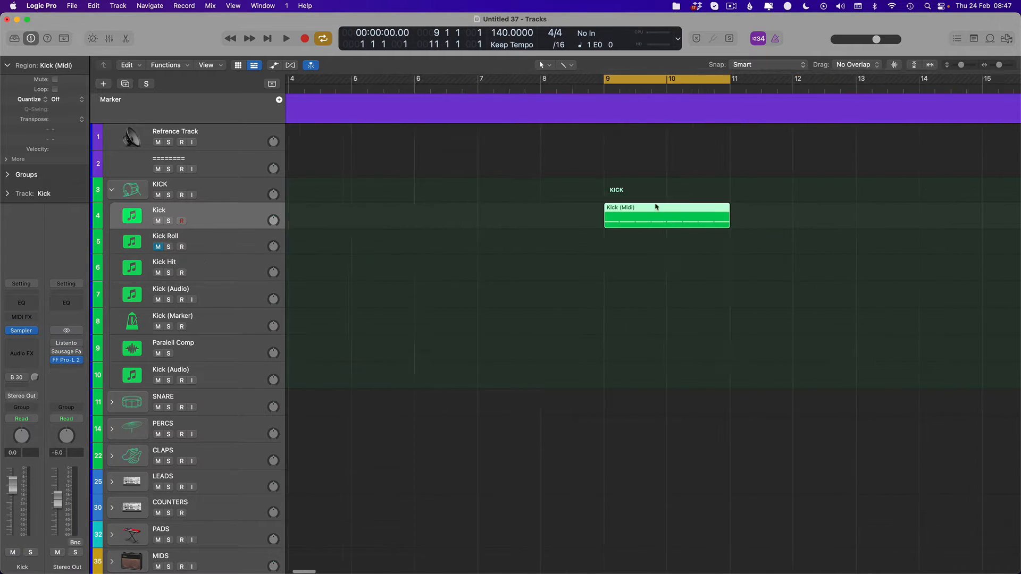
key(space)
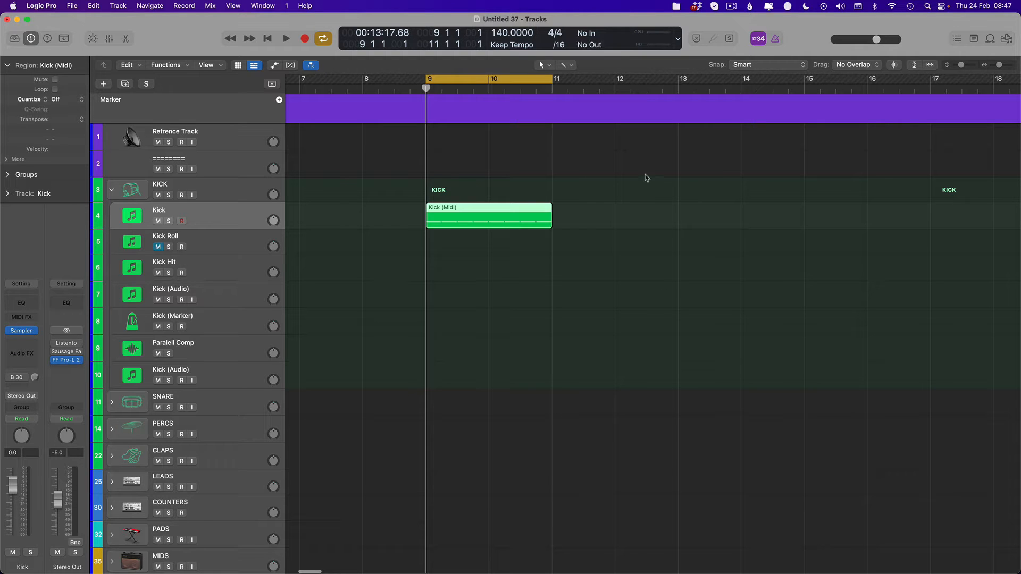
scroll(295, 303, right, 2)
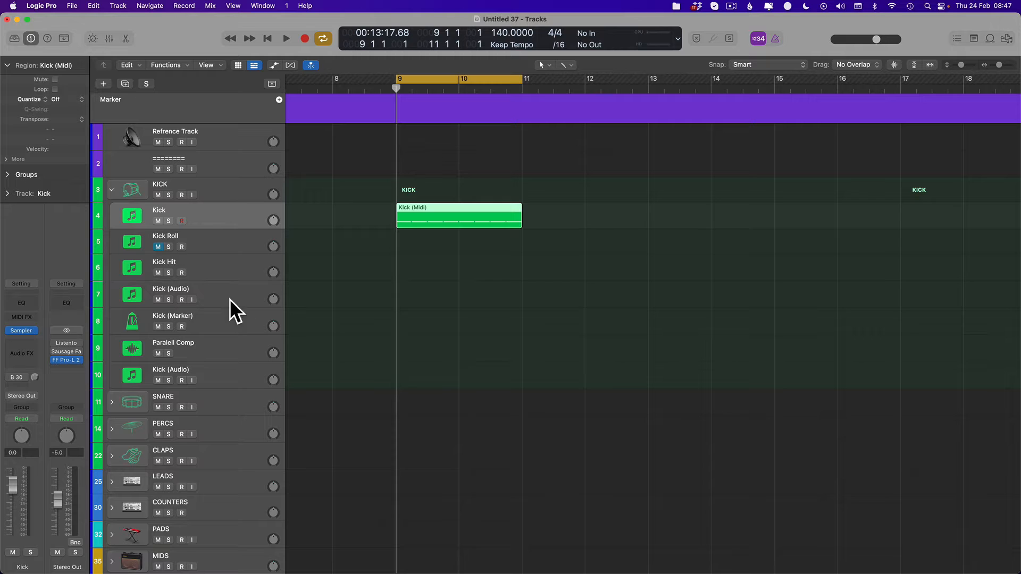
key(s)
key(space)
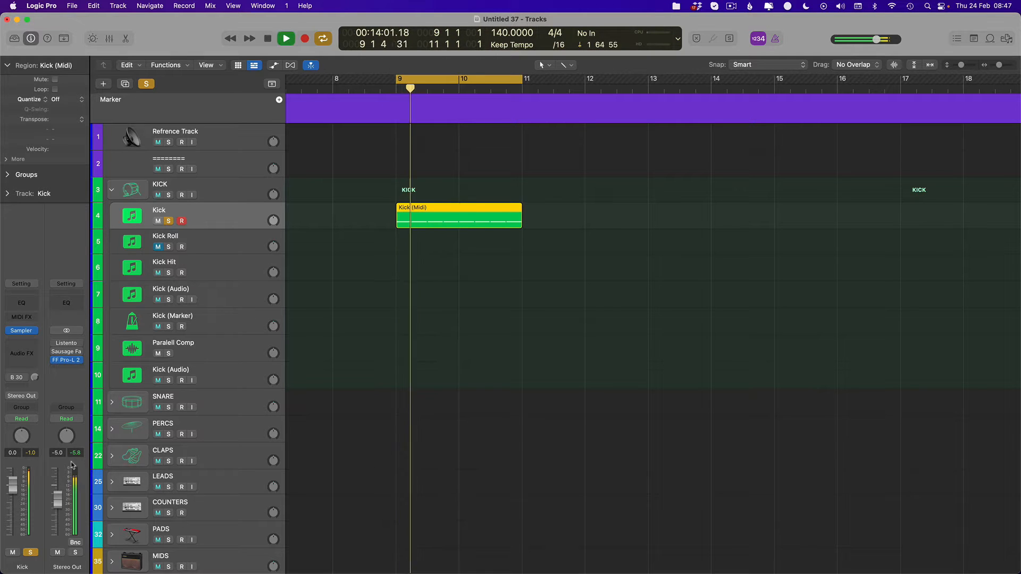
- Lower the soloed Kick track's volume fader to -7.0 dB while auditioning the region
key(space)
key(space)
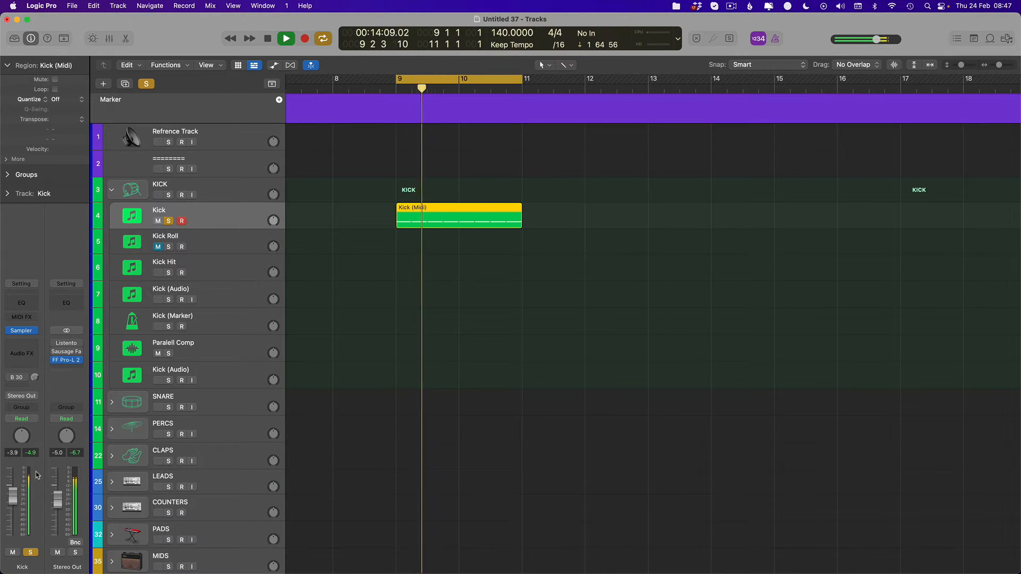
drag(13, 498, 13, 506)
key(space)
key(space)
key(space)
key(space)
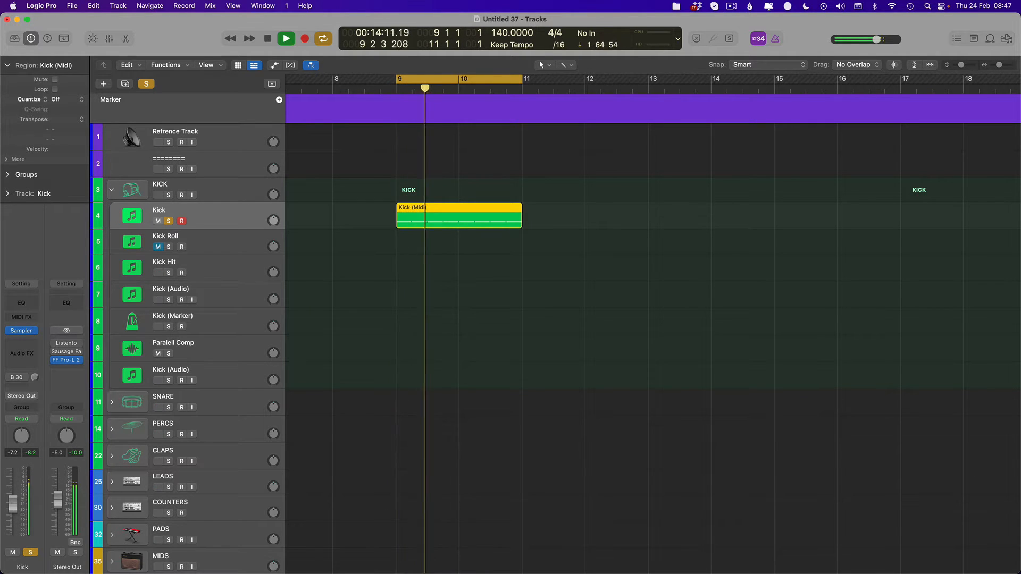
key(space)
key(space)
key(space)
- Raise the Stereo Out fader to 0.0 dB with FF Pro-L 2 bypassed, and play the kick to check its level
alt+click(57, 503)
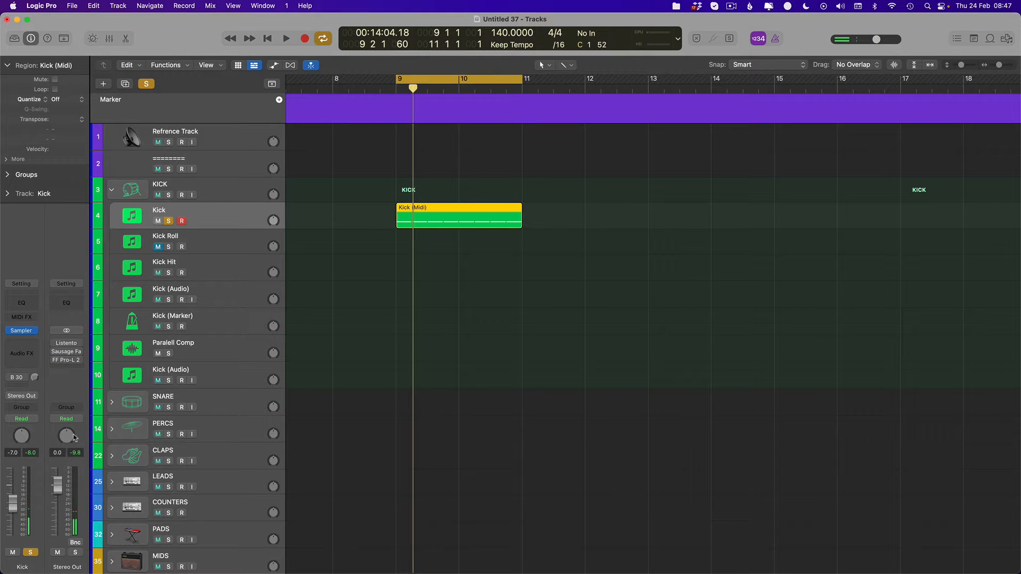
key(space)
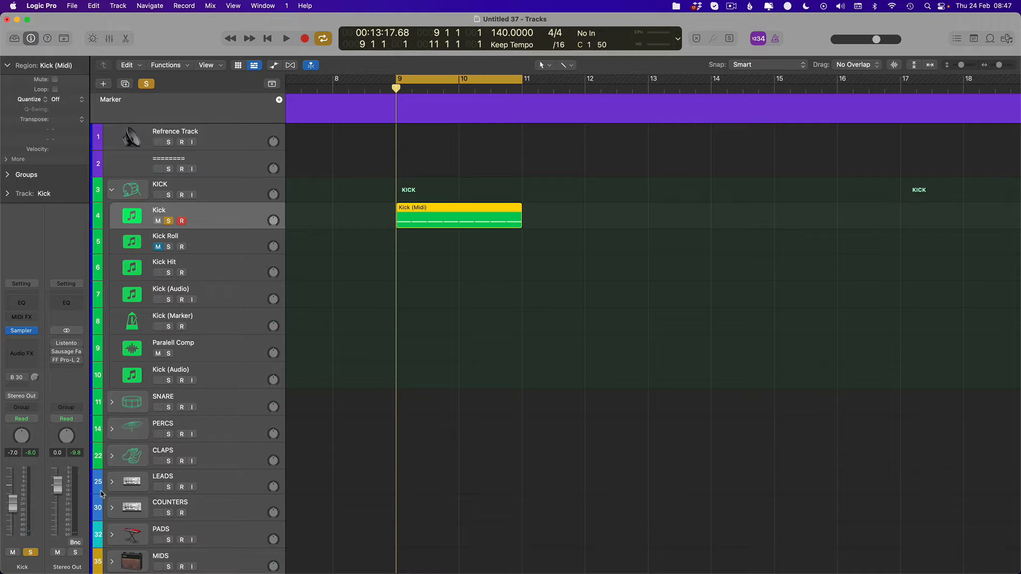
key(space)
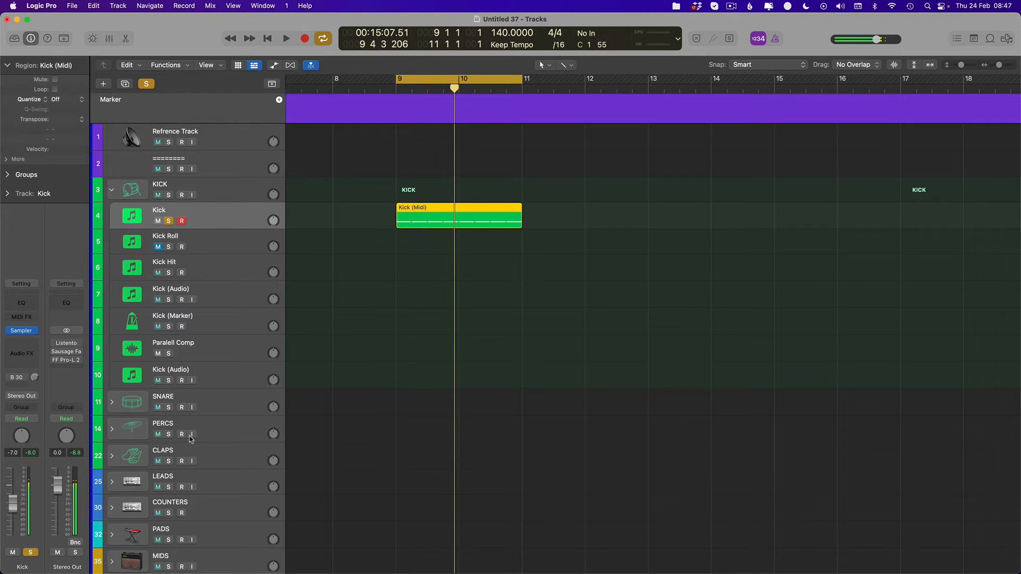
key(space)
key(space)
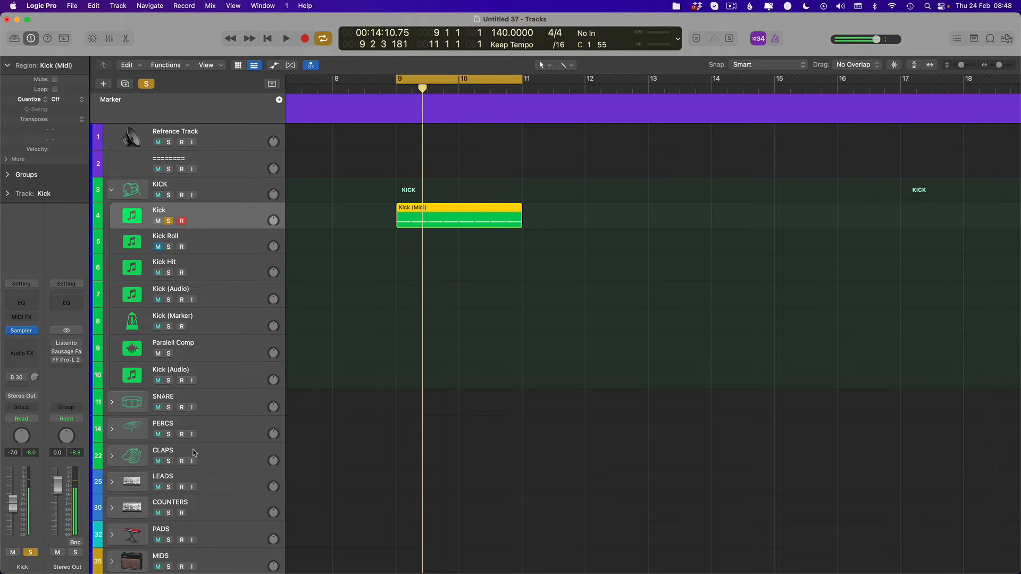
- Examine the Amp volume in the Kick track's Sampler, close the plug-in and play the region
mouse_move(24, 334)
click(32, 330)
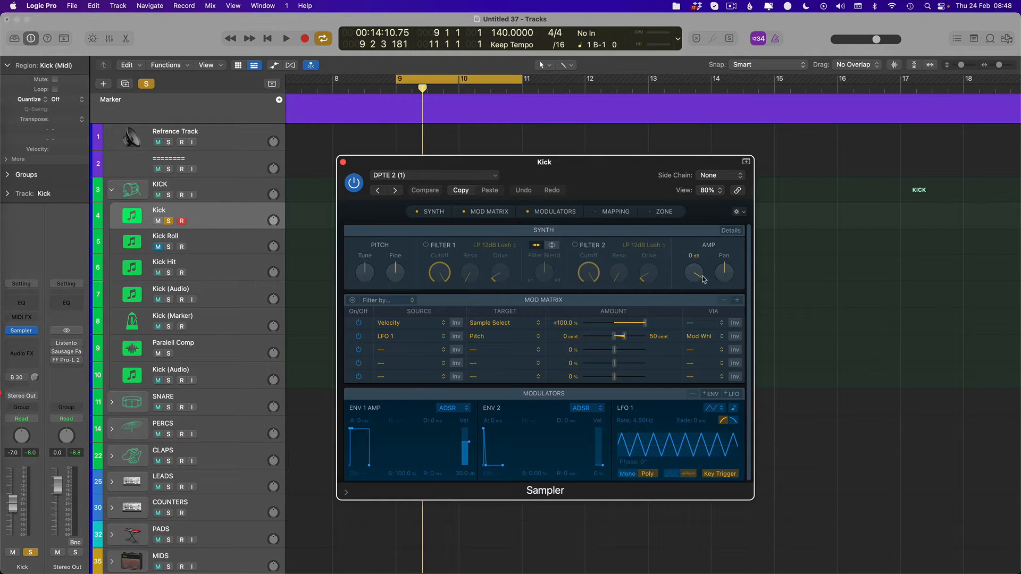
key(space)
key(super+w)
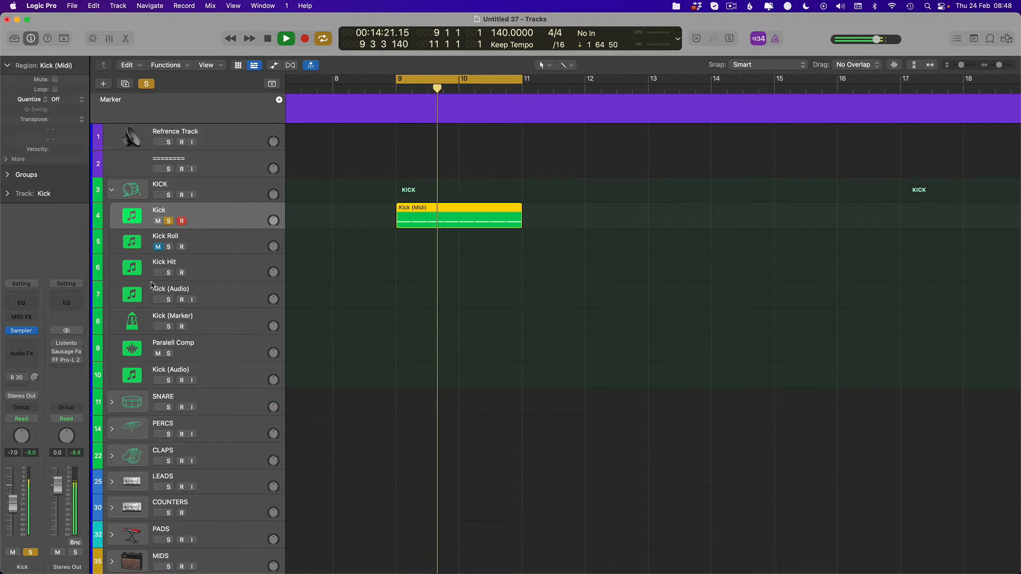
key(space)
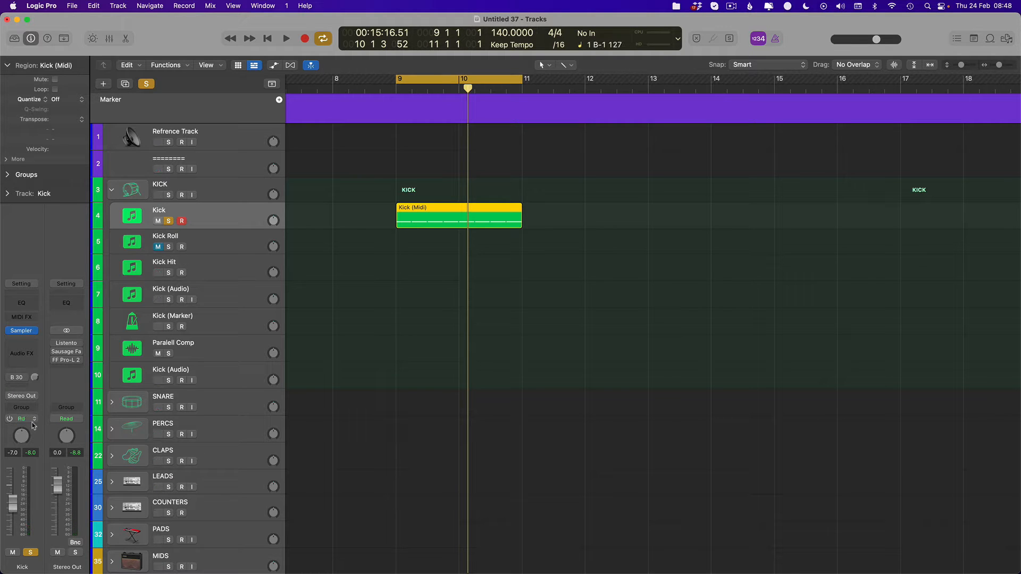
- Reopen the Kick track's Sampler and examine the list of available instruments without changing the plug-in
click(23, 331)
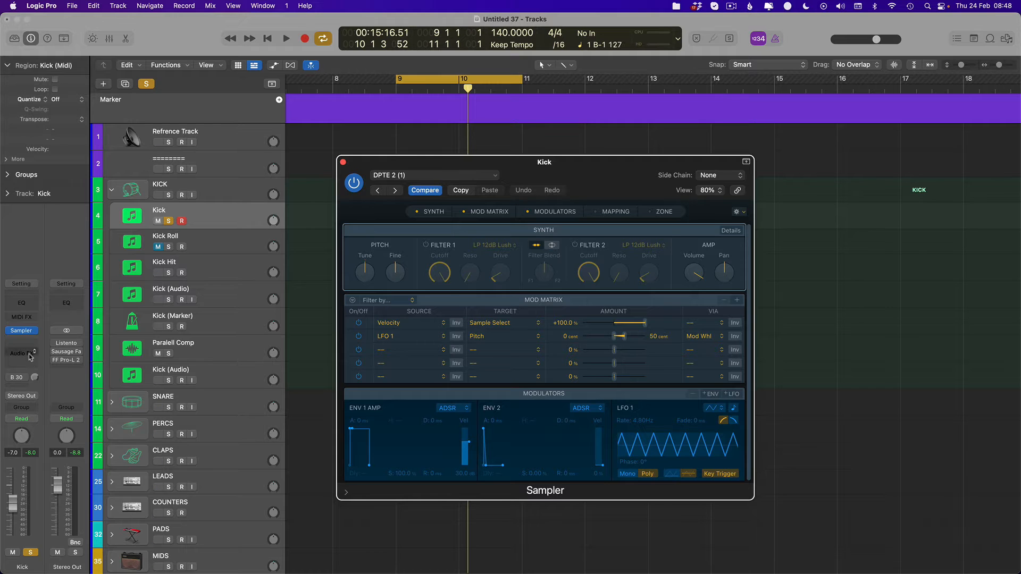
click(35, 331)
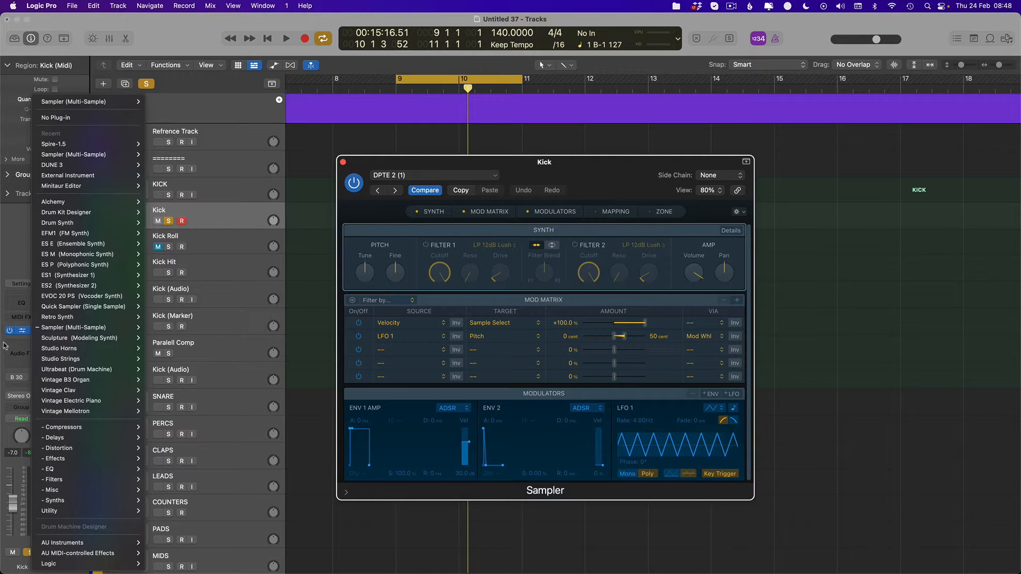
click(169, 335)
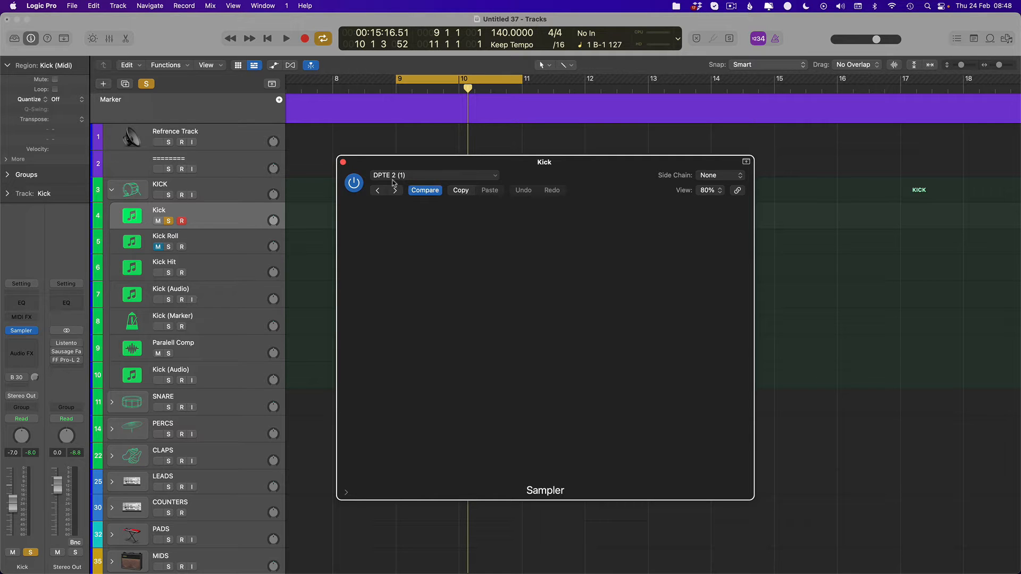
click(344, 161)
- Play the soloed kick and briefly inspect the notes of its MIDI region at bar 9
key(space)
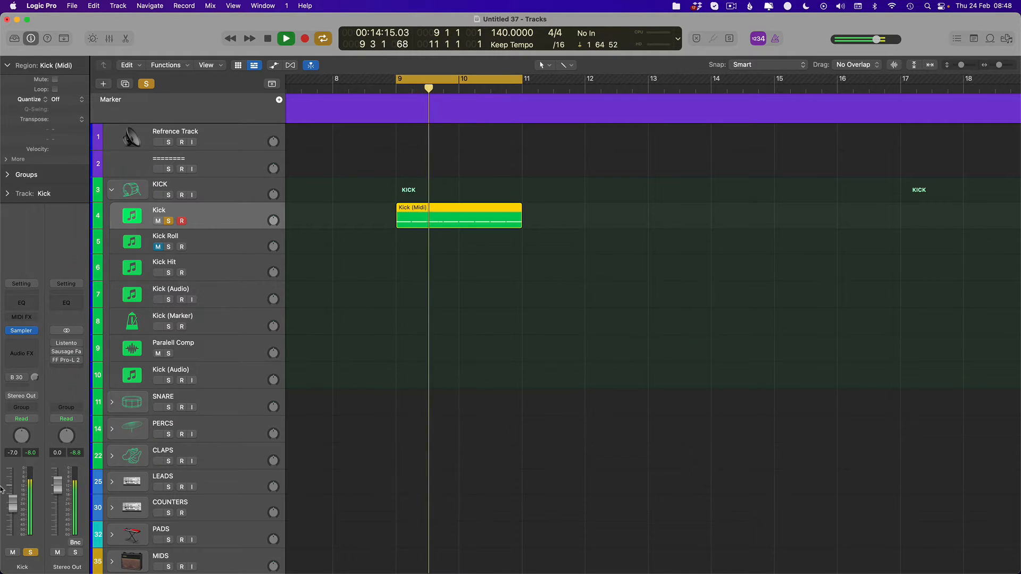
key(space)
key(space)
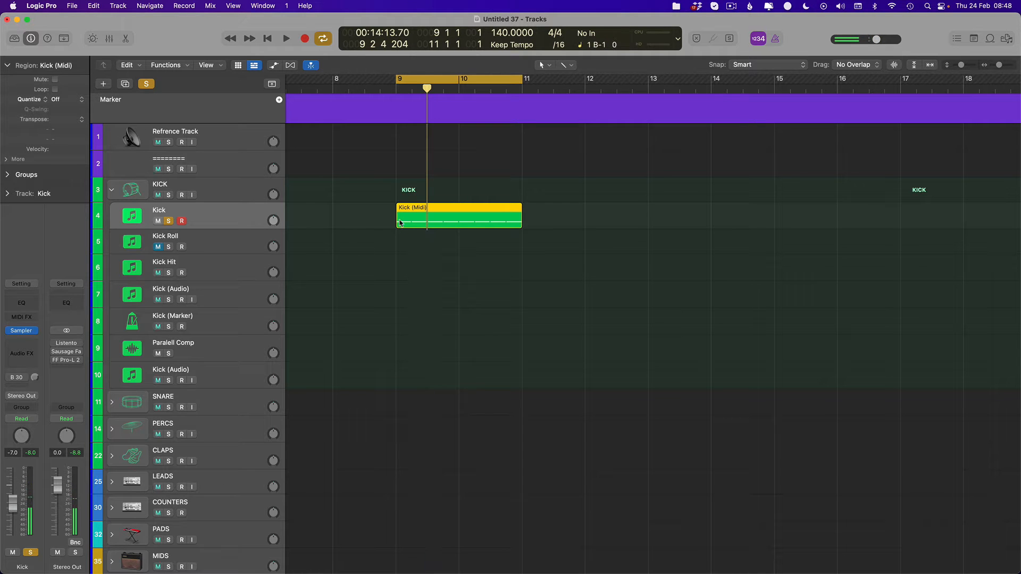
double_click(422, 221)
key(e)
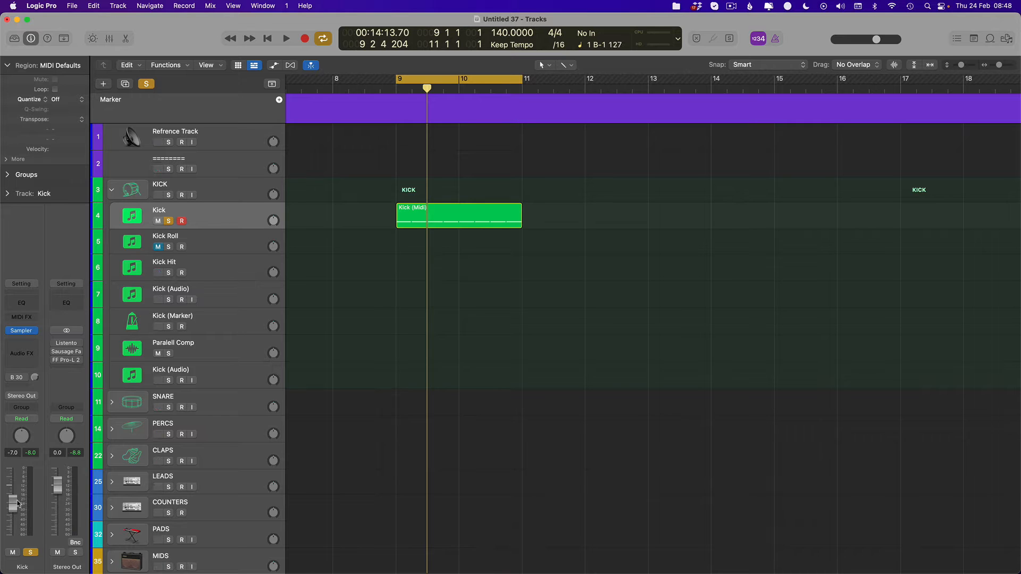
- Fine-tune the Kick track's volume fader to -6.2 dB while checking the level in playback
drag(17, 504, 18, 505)
key(space)
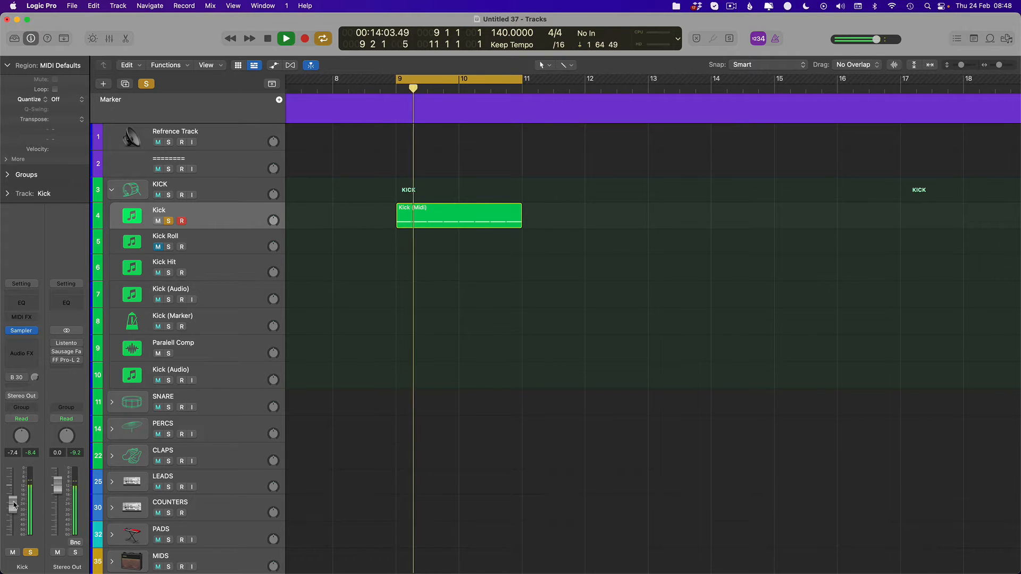
key(space)
key(space)
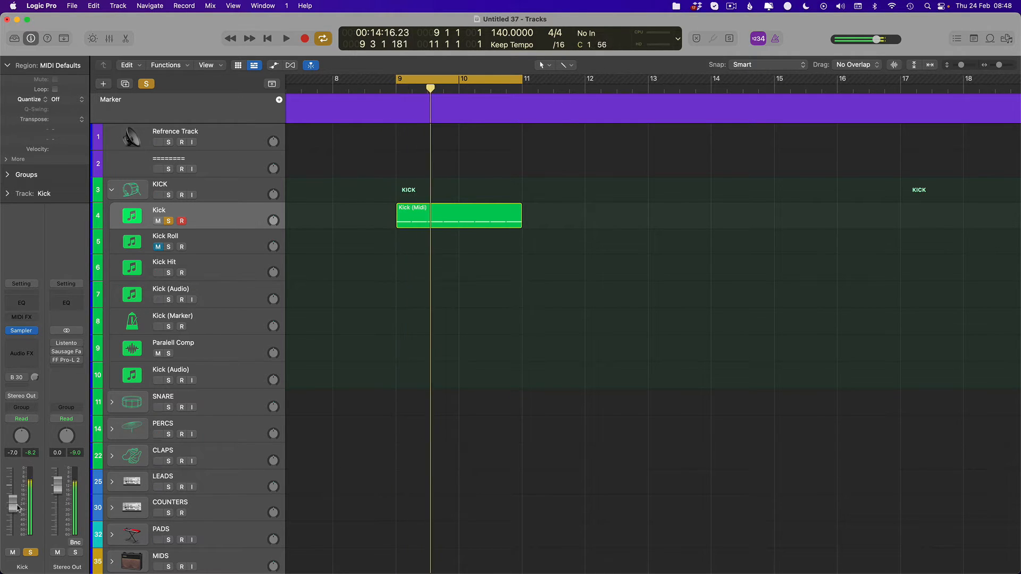
key(space)
key(space)
key(space)
key(space)
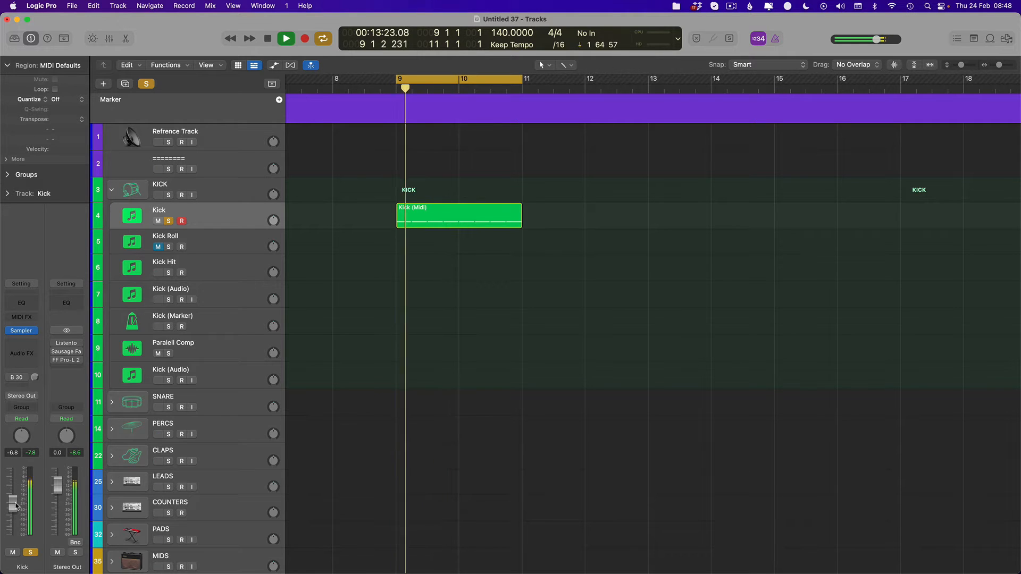
key(space)
key(space)
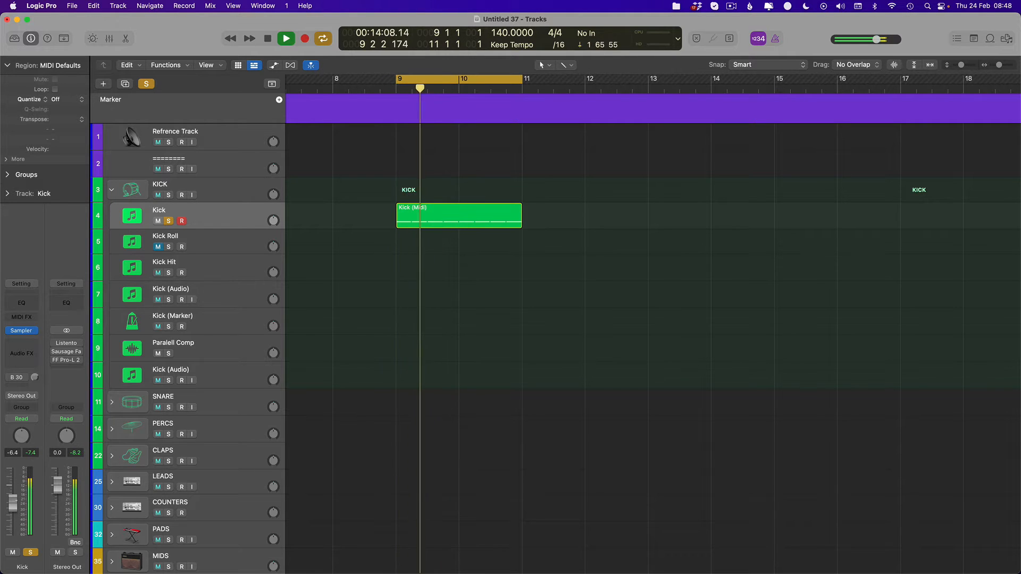
key(space)
key(space)
key(space)
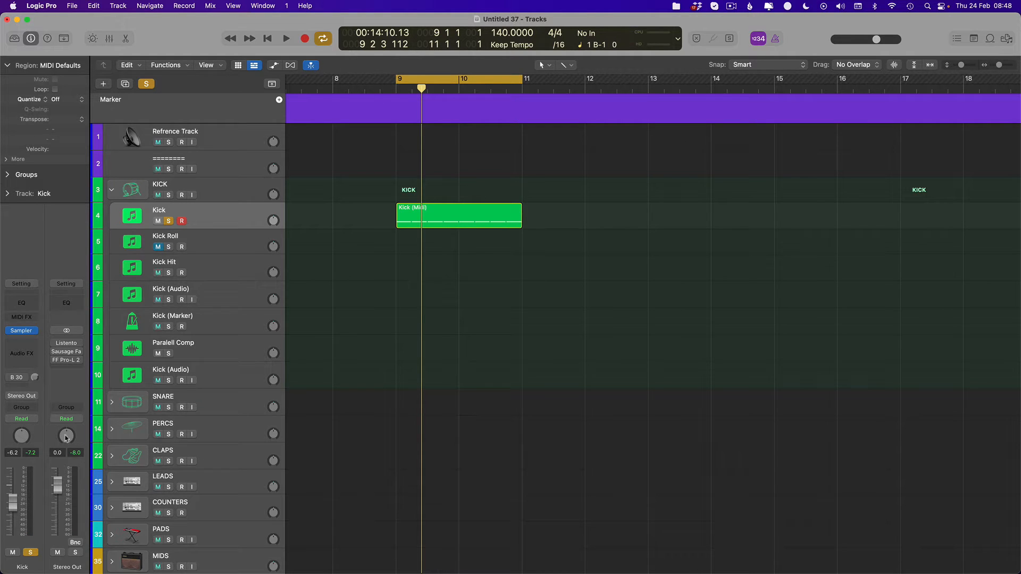
- Re-enable FF Pro-L 2 on the Stereo Out and lower its fader to -4.8 dB
mouse_move(55, 365)
drag(57, 504, 56, 501)
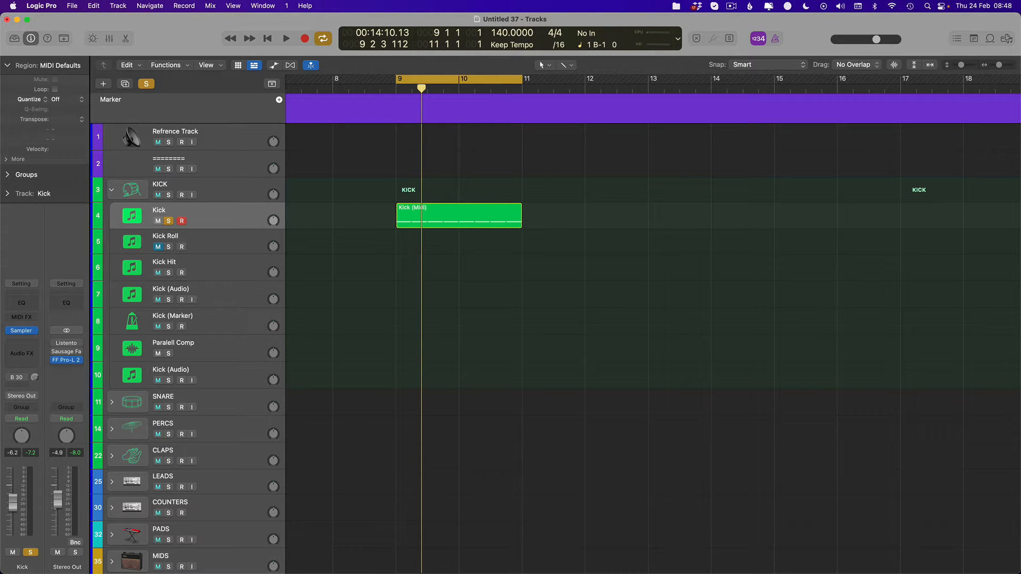
- Duplicate the Kick track and move the Kick Roll region at bar 1 onto it together with its automation data
click(229, 220)
key(super+d)
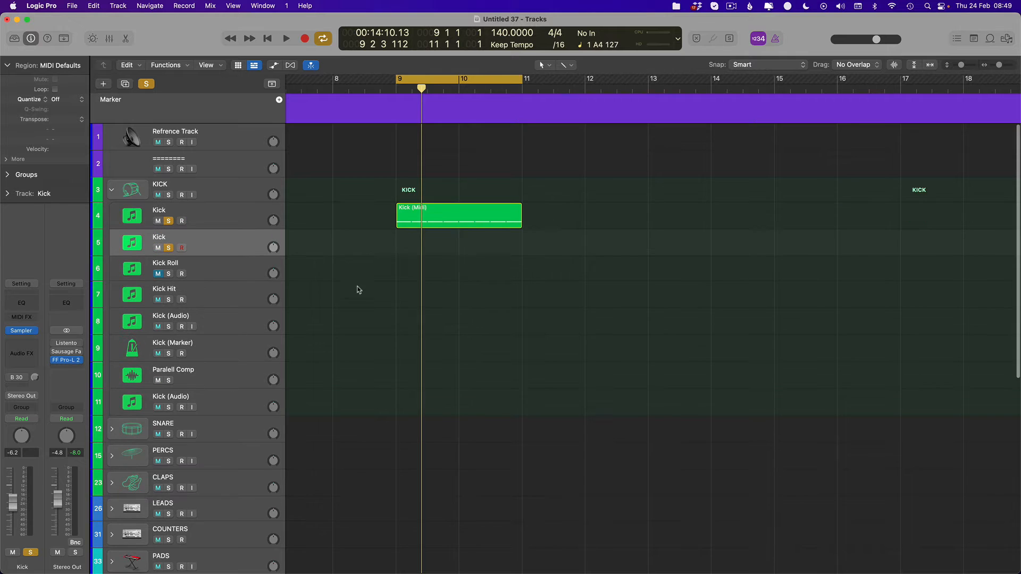
scroll(372, 289, left, 7)
scroll(396, 290, down, 3)
drag(307, 272, 301, 250)
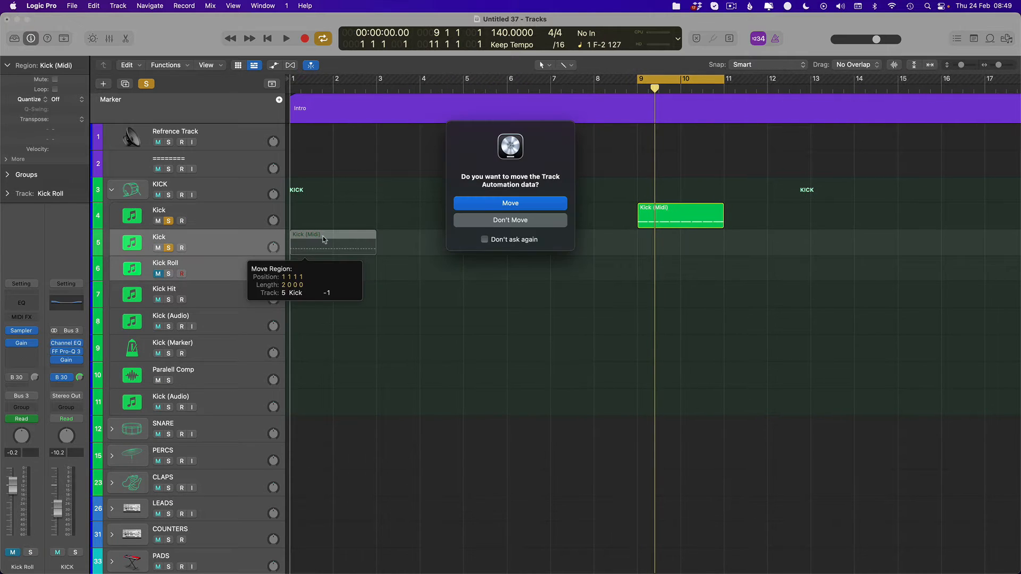
key(Return)
- Show the moved region's notes in the Piano Roll and unsolo the original Kick track
double_click(323, 239)
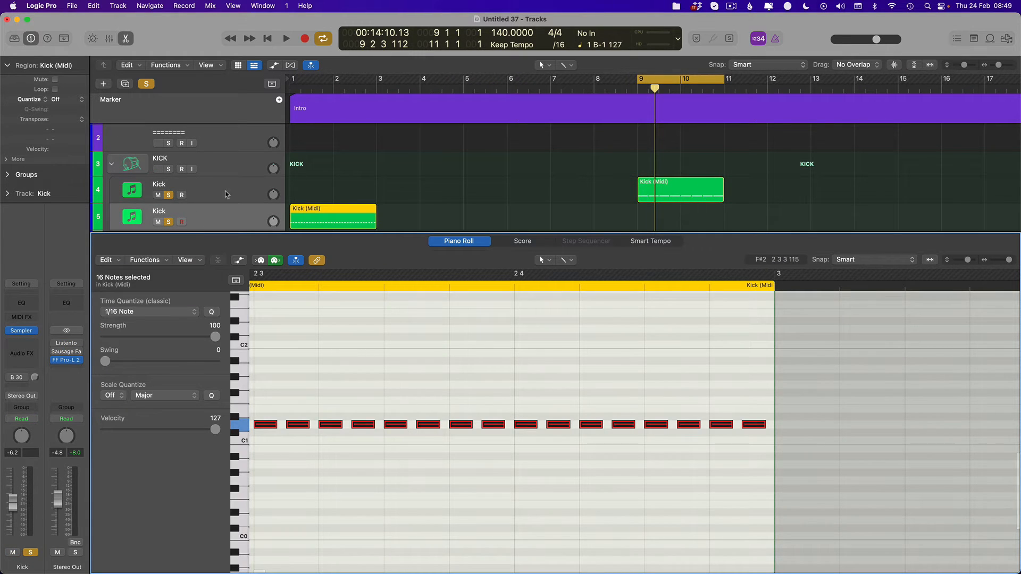
click(168, 195)
click(413, 221)
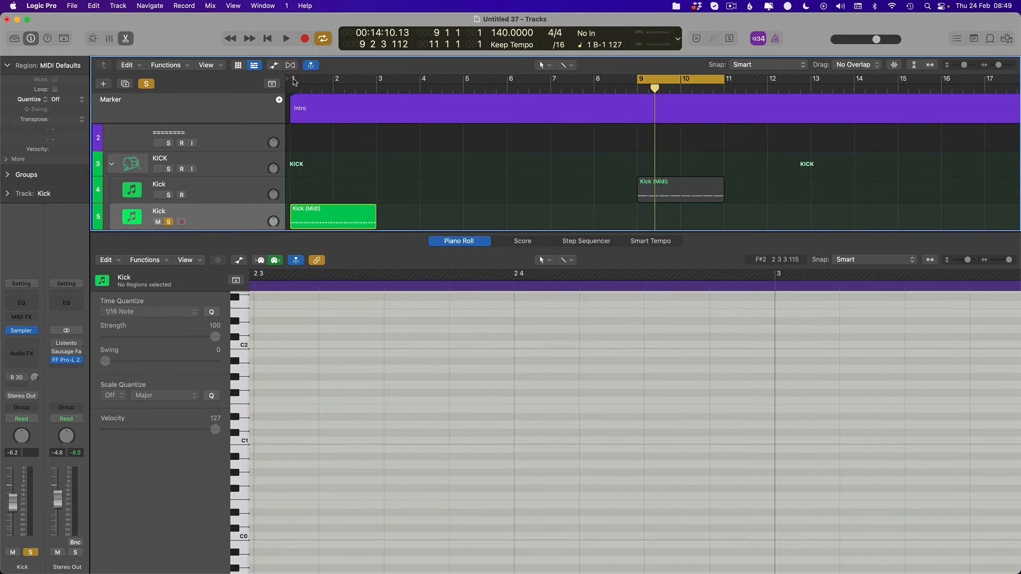
- Set the cycle range to bars 1 to 3, close the editor and play the kick roll
drag(293, 80, 377, 81)
key(e)
key(space)
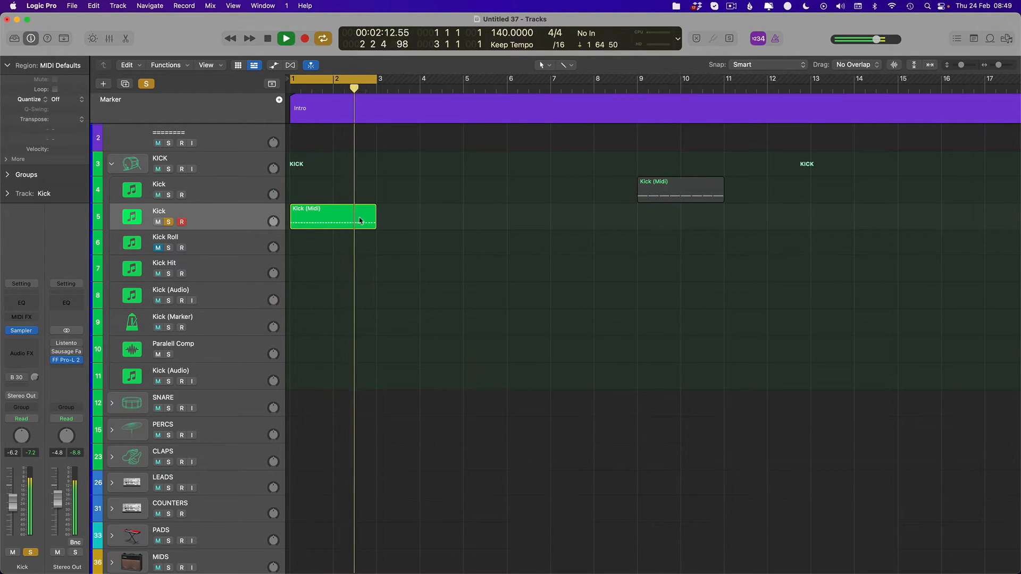
key(space)
- Extend the kick roll region to span bars 1 to 9 and open it in the Piano Roll
click(336, 222)
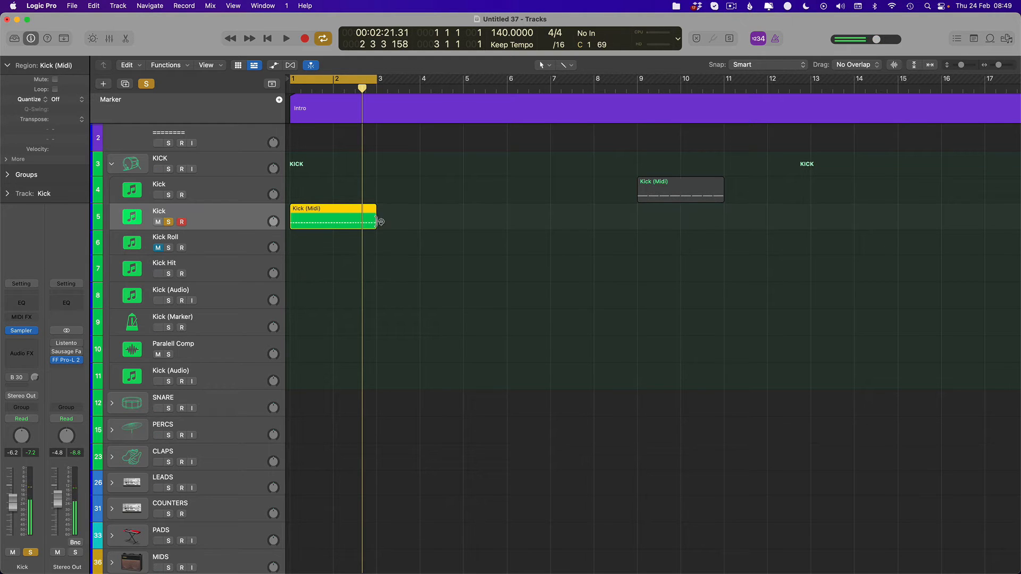
drag(334, 220, 302, 226)
double_click(340, 218)
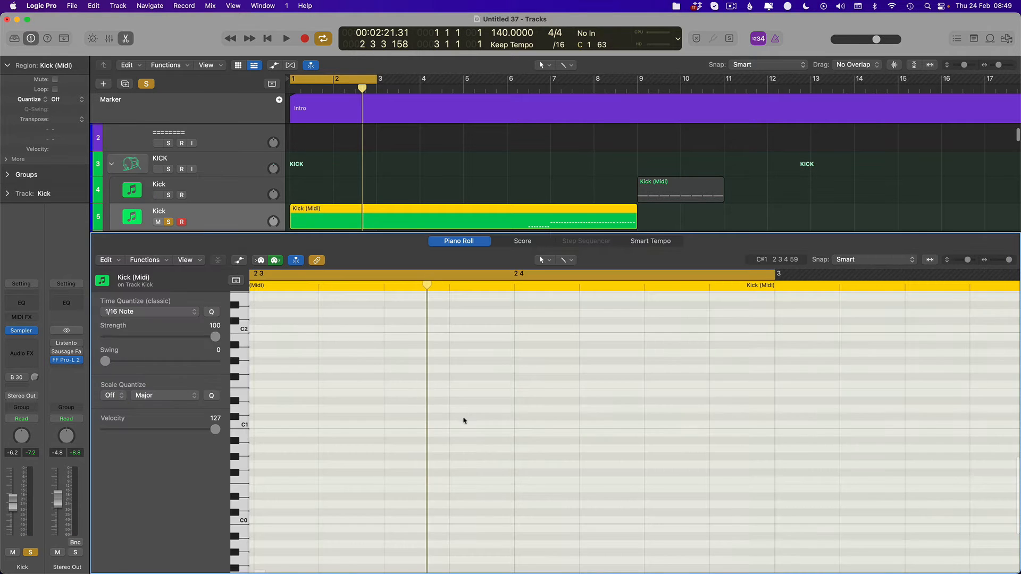
- Show both Kick regions in the Piano Roll, raise the lower roll notes to D1 and copy them to the start of bar 6
shift+click(659, 190)
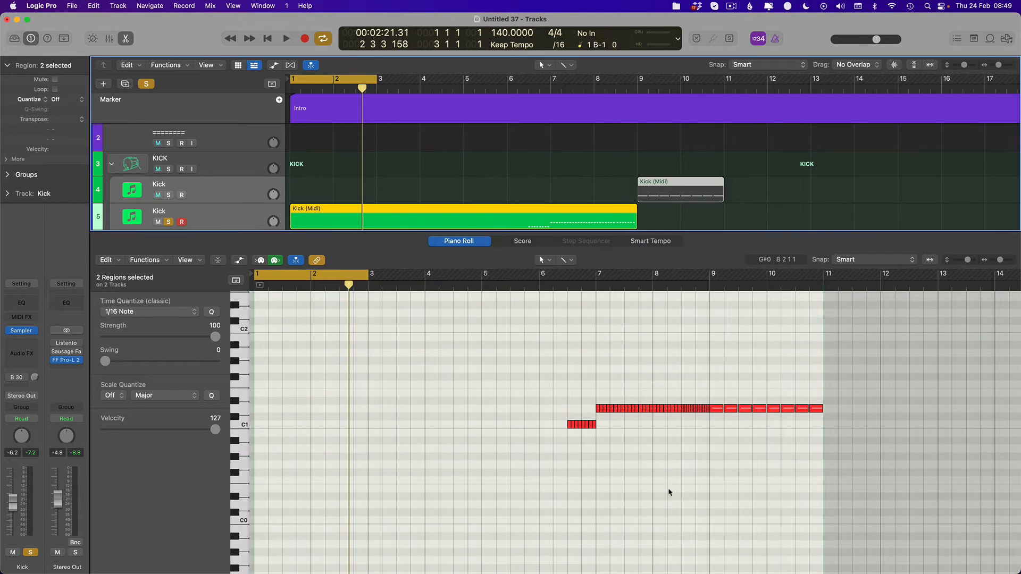
drag(610, 415, 540, 409)
key(alt+Up)
key(alt+Up)
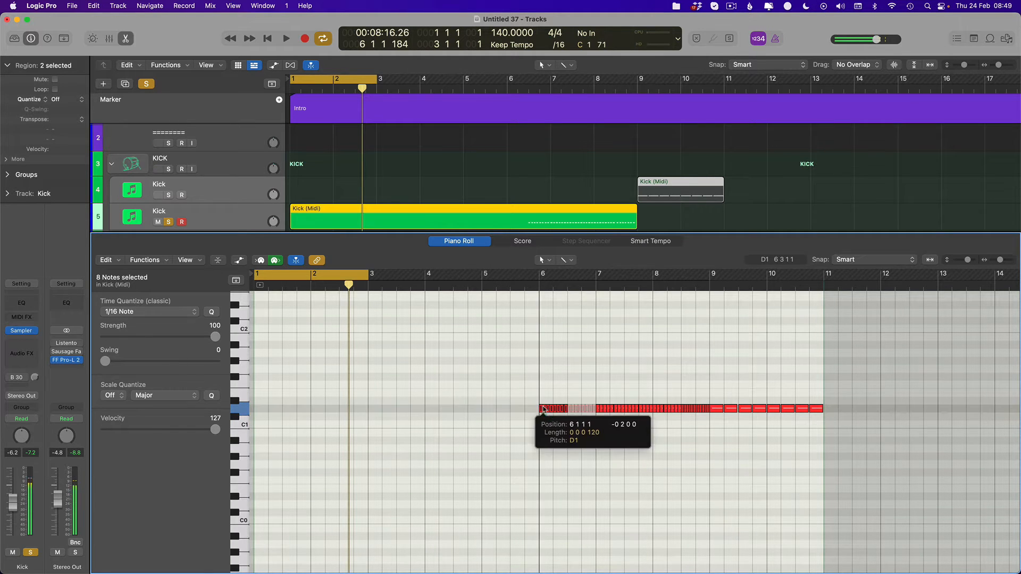
- Delete all the kick roll notes in bar 6
key(super+Right)
key(super+Right)
click(762, 505)
scroll(762, 505, right, 5)
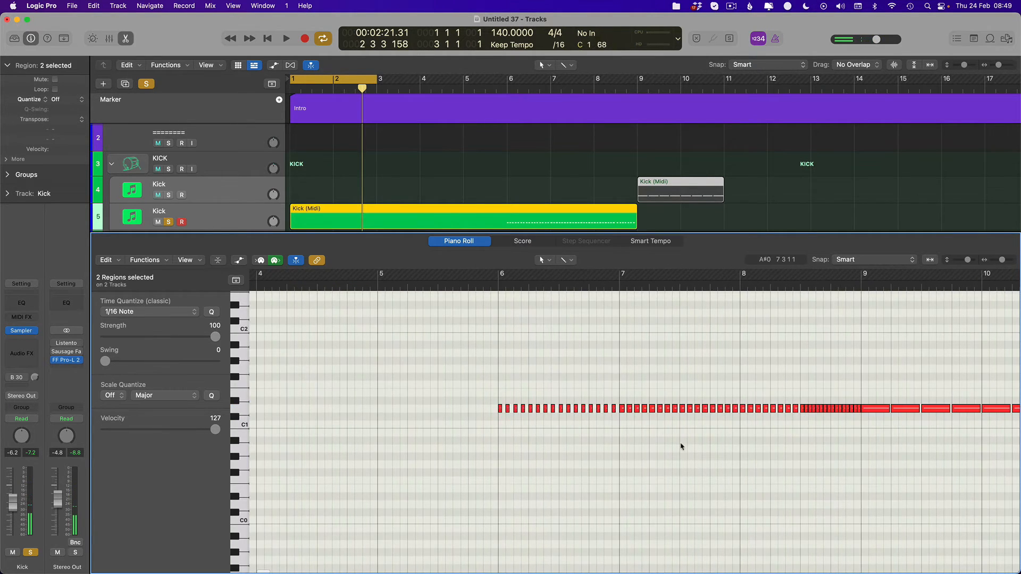
drag(617, 403, 472, 416)
key(Delete)
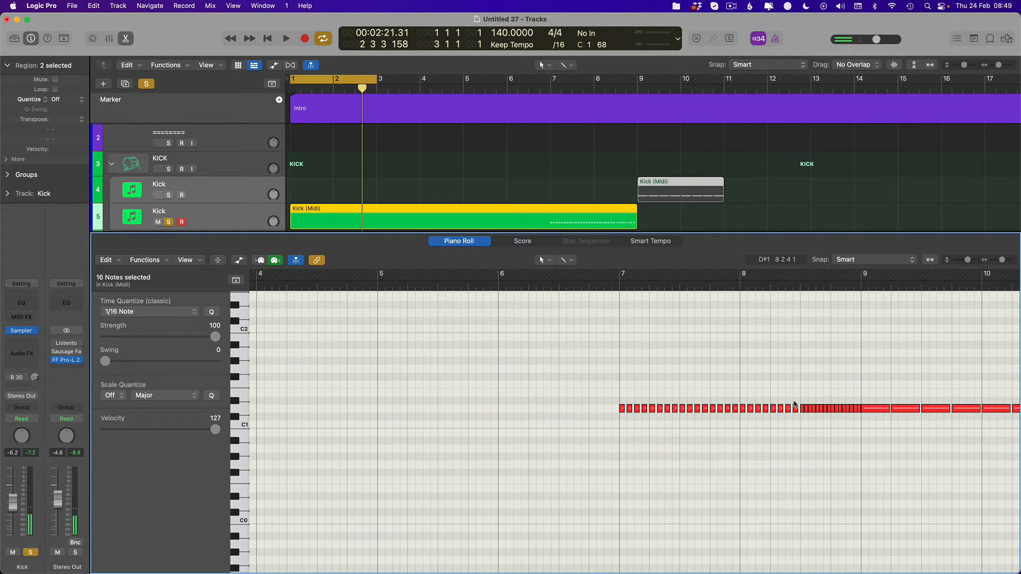
- Copy the first 24 roll notes from bar 7 to the start of bar 5
drag(672, 402, 620, 419)
key(super+Left)
key(super+Left)
scroll(495, 402, left, 3)
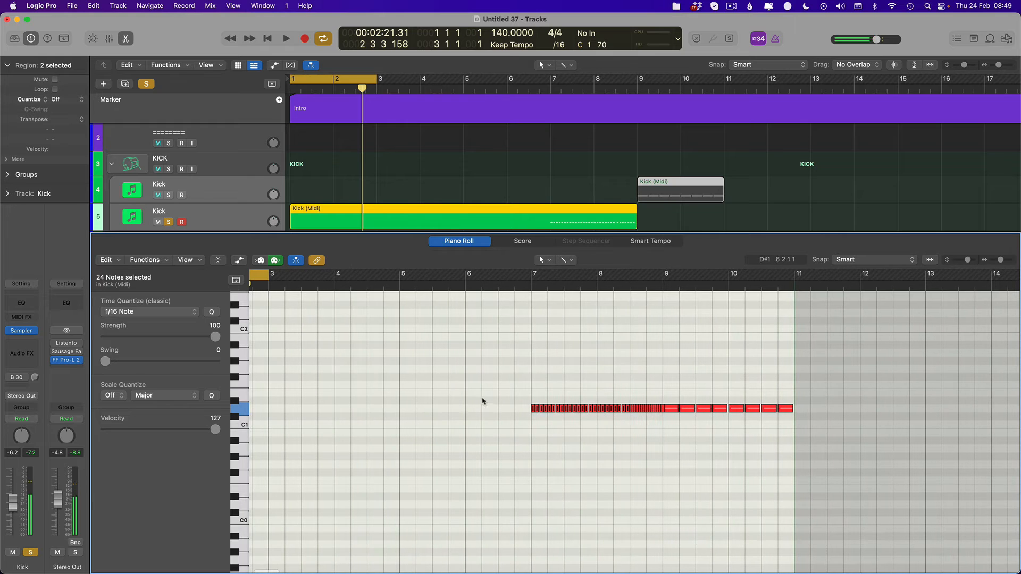
drag(561, 409, 430, 418)
key(super+Right)
key(super+Right)
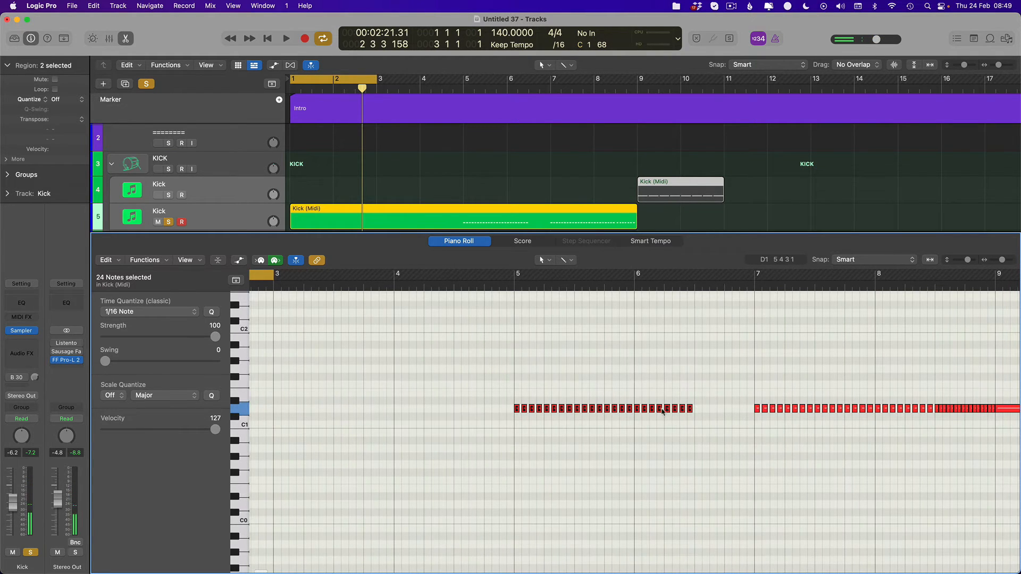
- Repeat the last eight copied notes to fill the gap up to bar 7
drag(728, 394, 634, 423)
key(super+r)
key(super+Left)
key(super+Left)
scroll(422, 410, left, 3)
drag(511, 404, 739, 409)
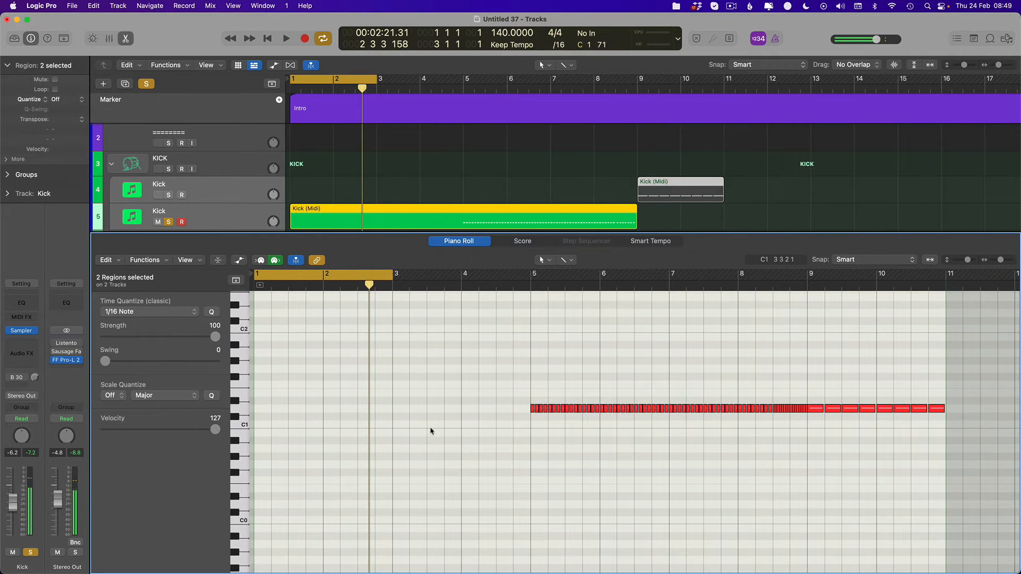
- Copy the first D1 note of the roll from bar 5 to the start of bar 1
click(534, 410)
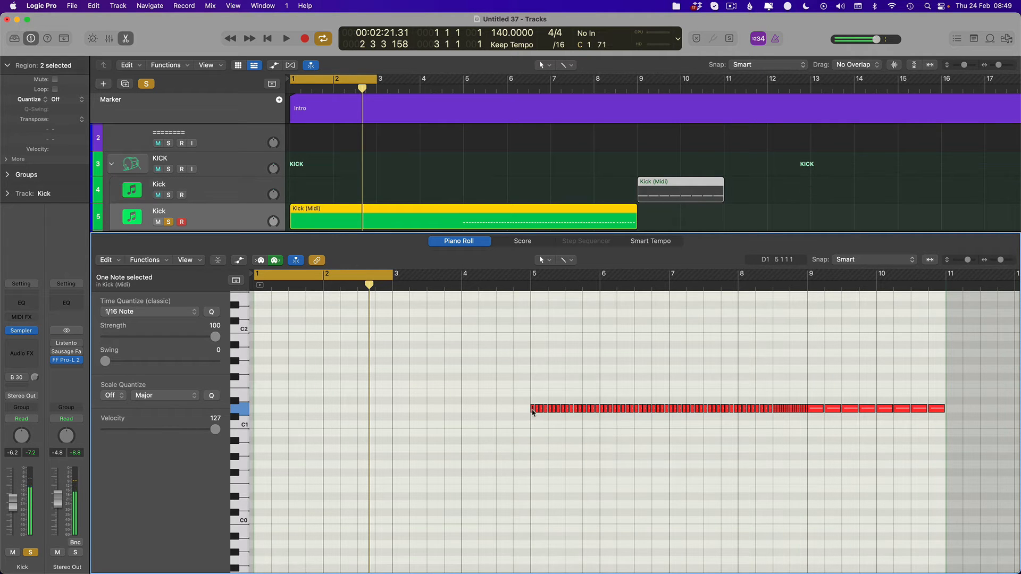
key(super+Right)
key(super+Right)
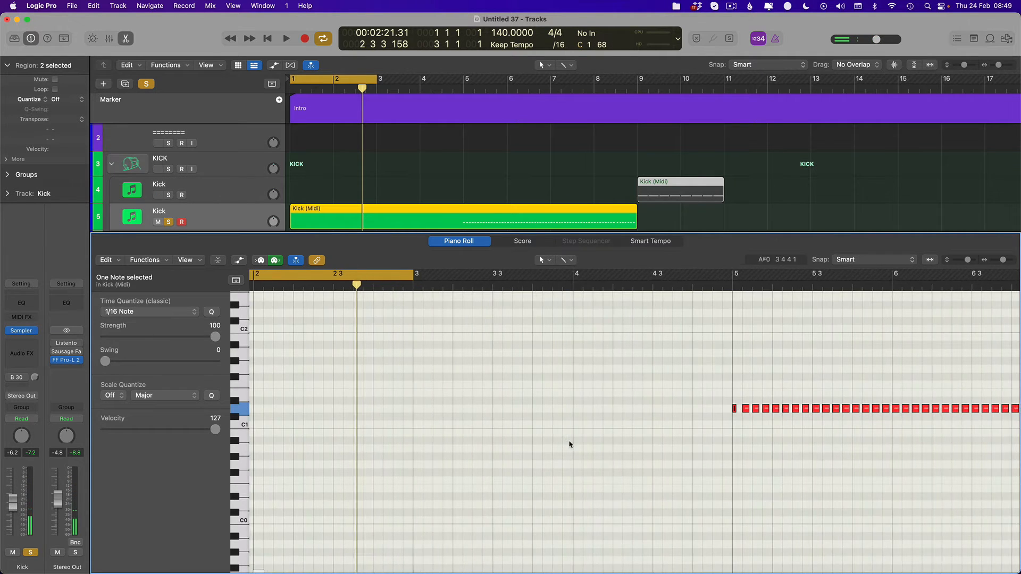
click(570, 444)
scroll(570, 444, right, 1)
mouse_move(724, 406)
mouse_down()
mouse_move(735, 415)
mouse_move(708, 412)
mouse_up()
key(super+Left)
key(super+Left)
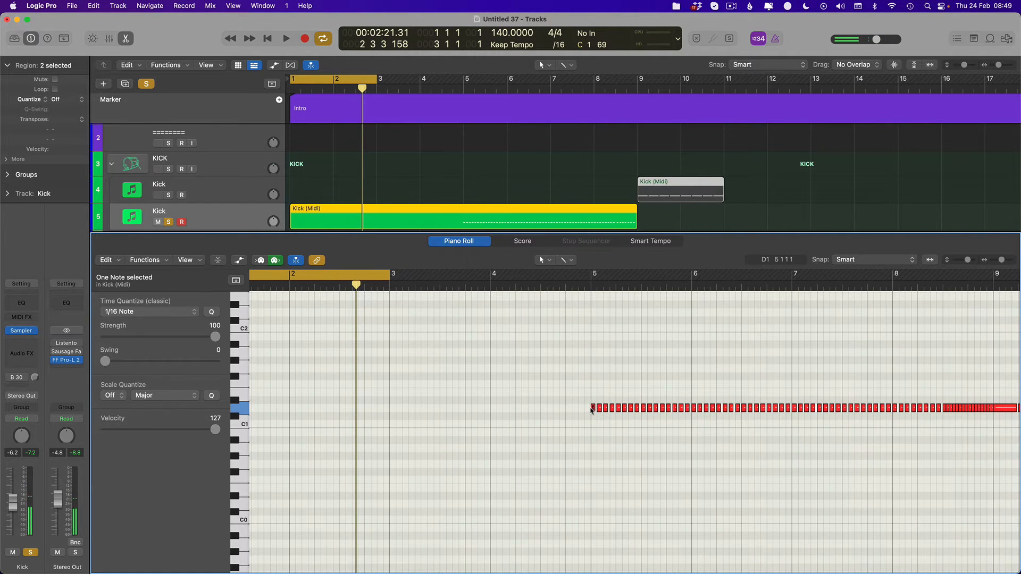
drag(590, 409, 372, 422)
- Copy the bar 1 note half a beat later and lower the copy to D1
drag(657, 409, 324, 409)
key(super+Right)
key(super+Right)
key(super+Right)
key(super+Right)
key(super+Right)
key(Return)
key(super+Left)
key(super+Left)
key(super+Left)
key(super+Left)
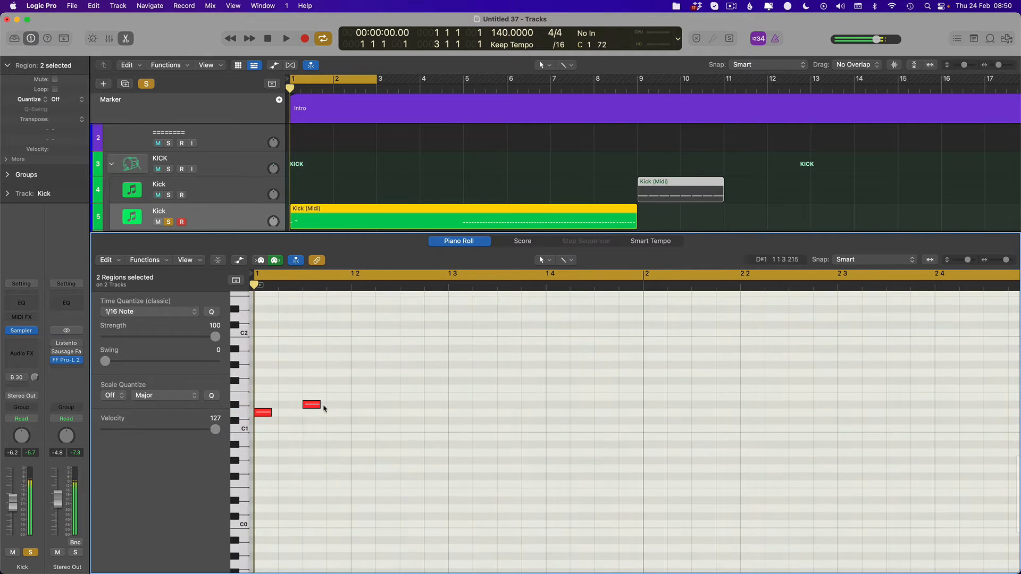
key(alt+Down)
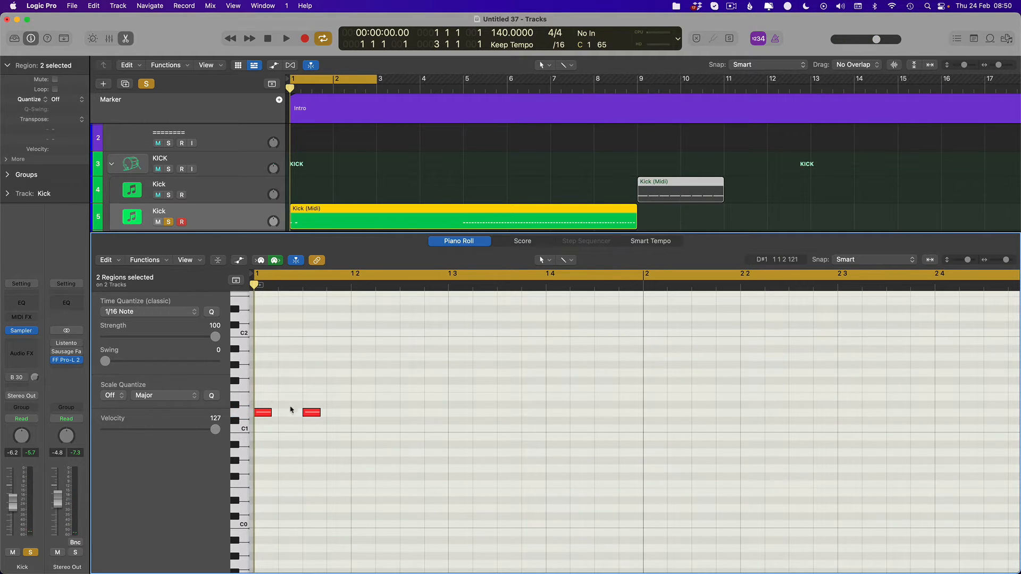
- Repeat the two notes at the start of bar 1 once to make four
drag(392, 410, 281, 437)
key(super+r)
scroll(431, 407, down, 2)
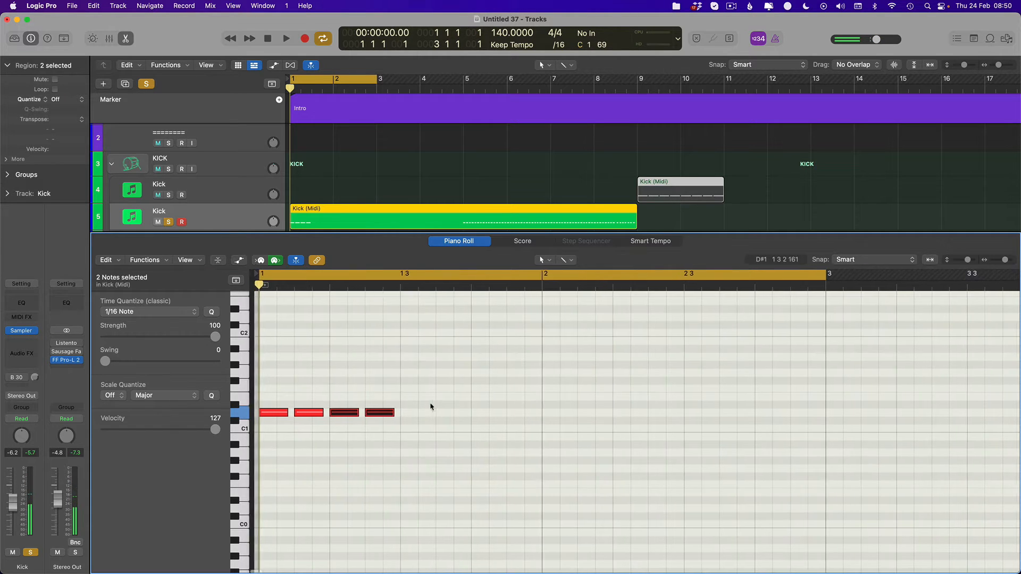
scroll(373, 407, down, 3)
scroll(383, 390, right, 1)
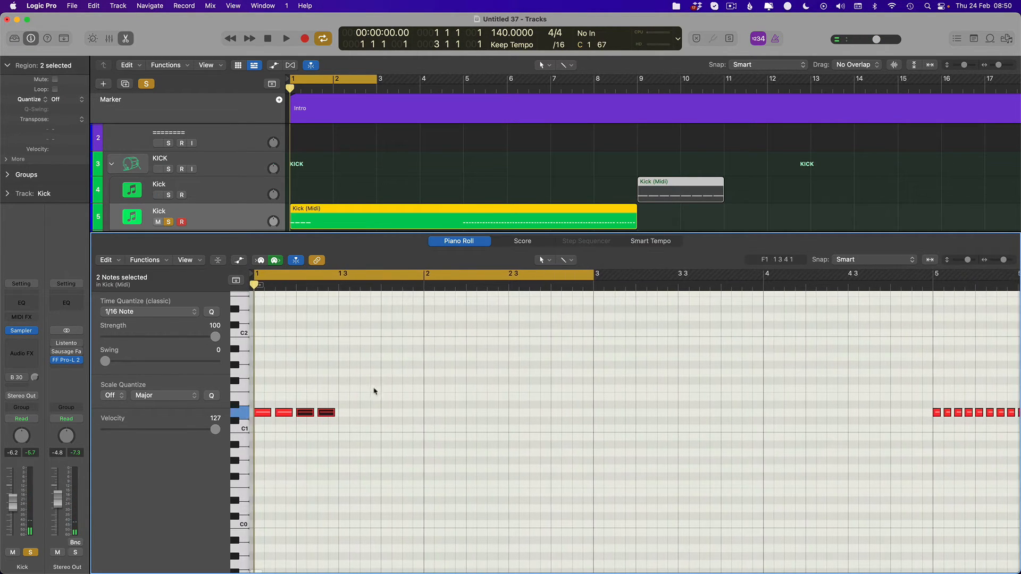
- Select the four notes in bar 1 and repeat them until they fill bars 1 to 4
drag(420, 393, 268, 431)
click(420, 402)
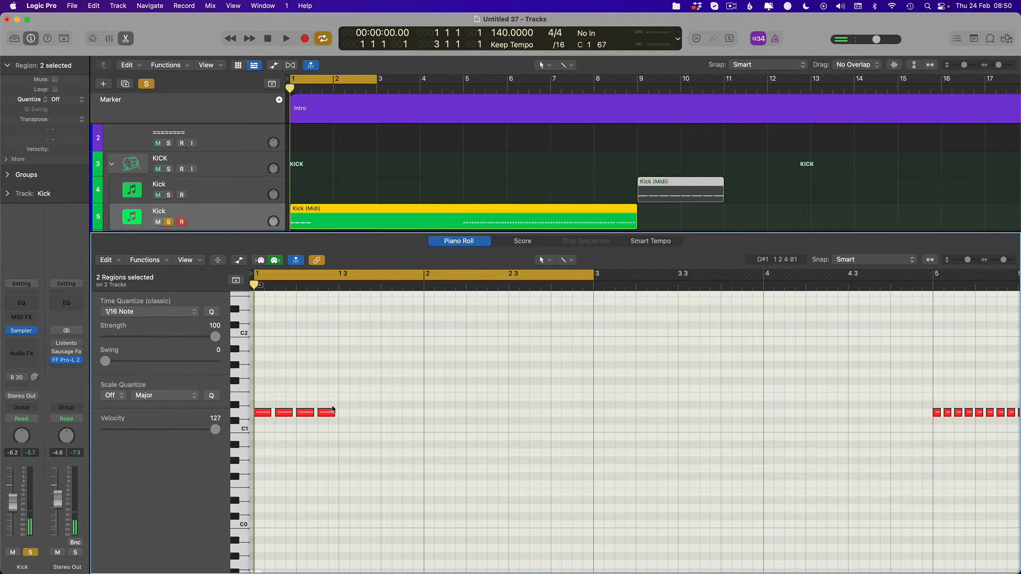
drag(381, 412, 261, 417)
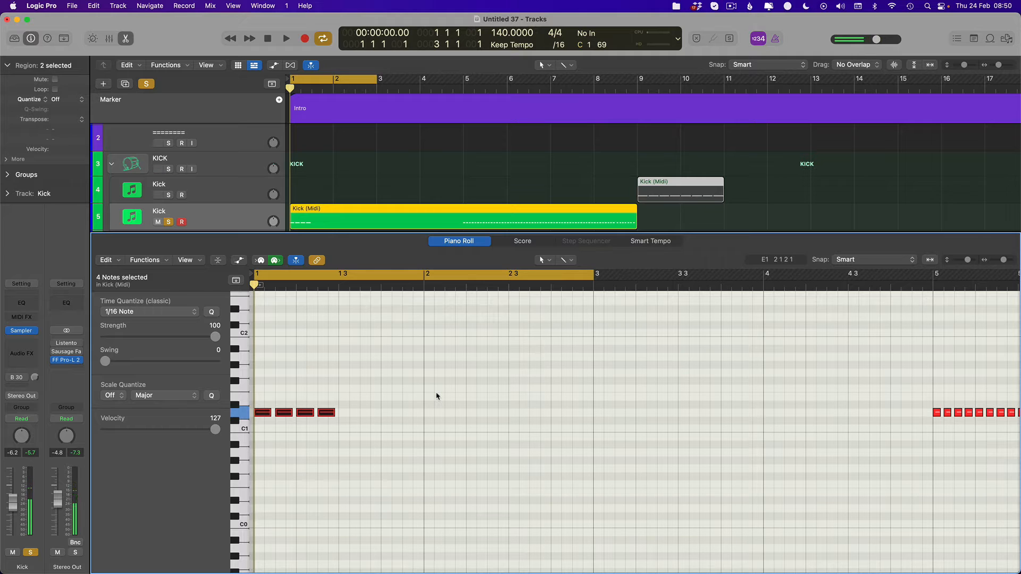
click(356, 397)
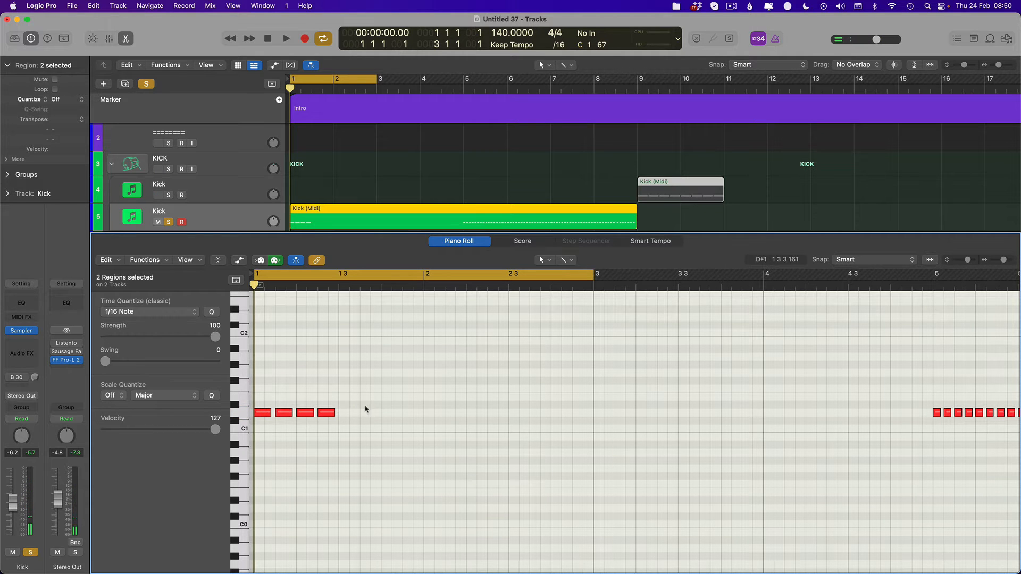
drag(380, 404, 265, 424)
key(super+r)
key(super+r)
key(super+r)
key(super+r)
key(super+r)
key(super+r)
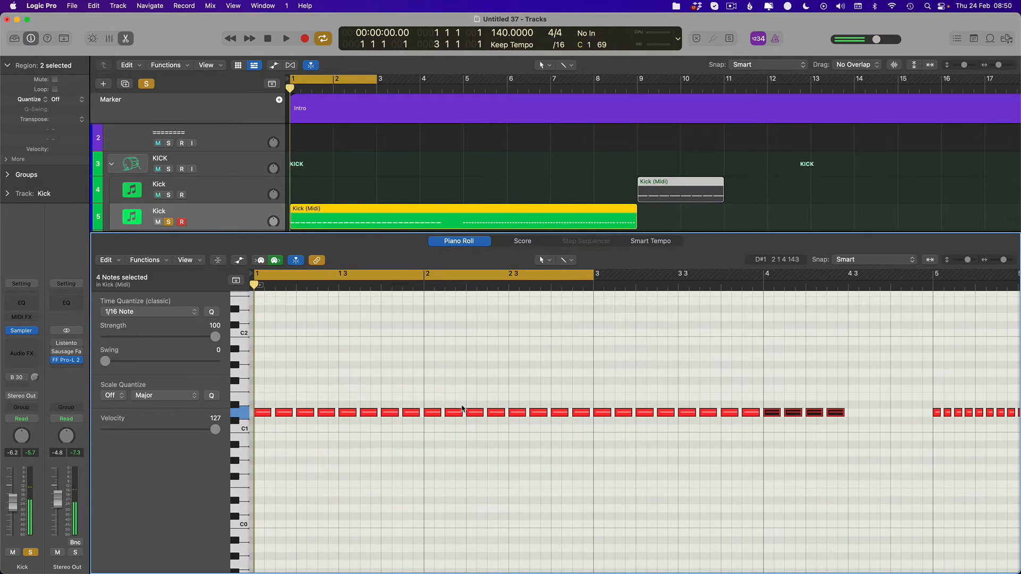
scroll(590, 392, right, 4)
key(super+r)
- Play the roll from the start and move the cycle range to bar 3, ending at bar 4
key(super+Left)
key(super+Left)
key(super+Left)
key(space)
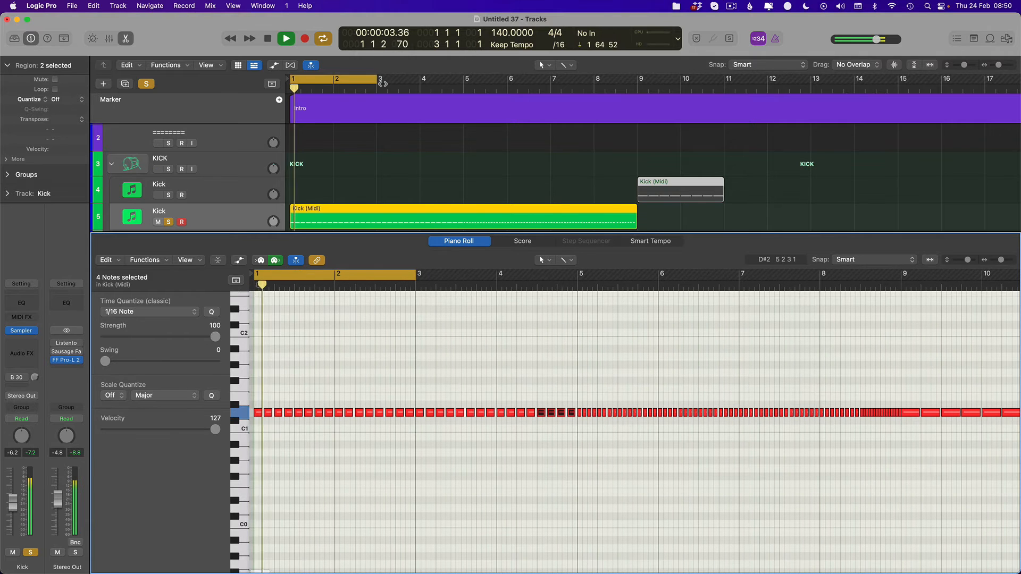
drag(383, 81, 418, 81)
key(space)
- Select the 32 notes before bar 5 and shorten them slightly while the cycled bar plays
drag(576, 397, 258, 433)
key(super+Right)
key(super+Right)
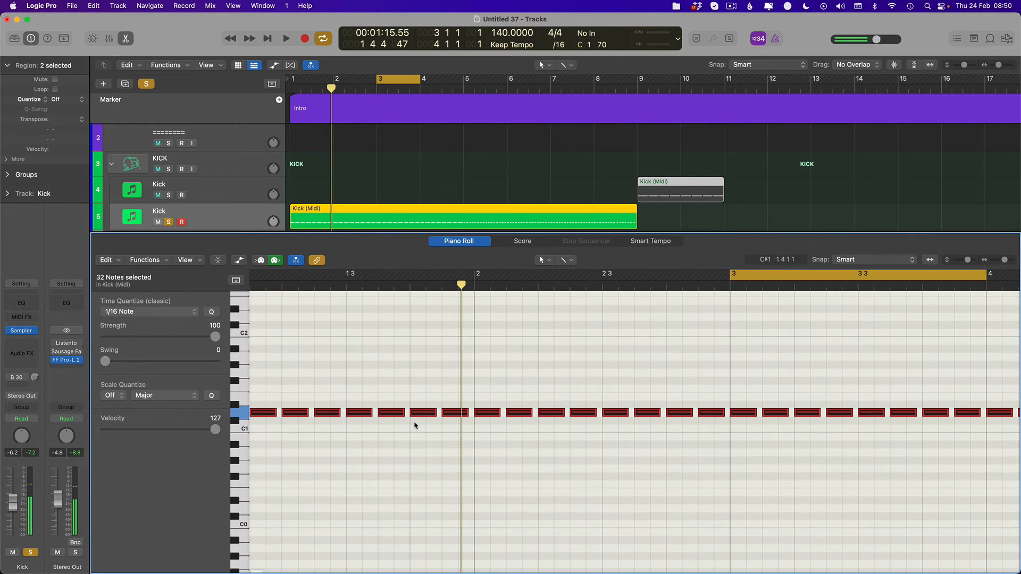
key(super+Right)
key(super+Right)
key(space)
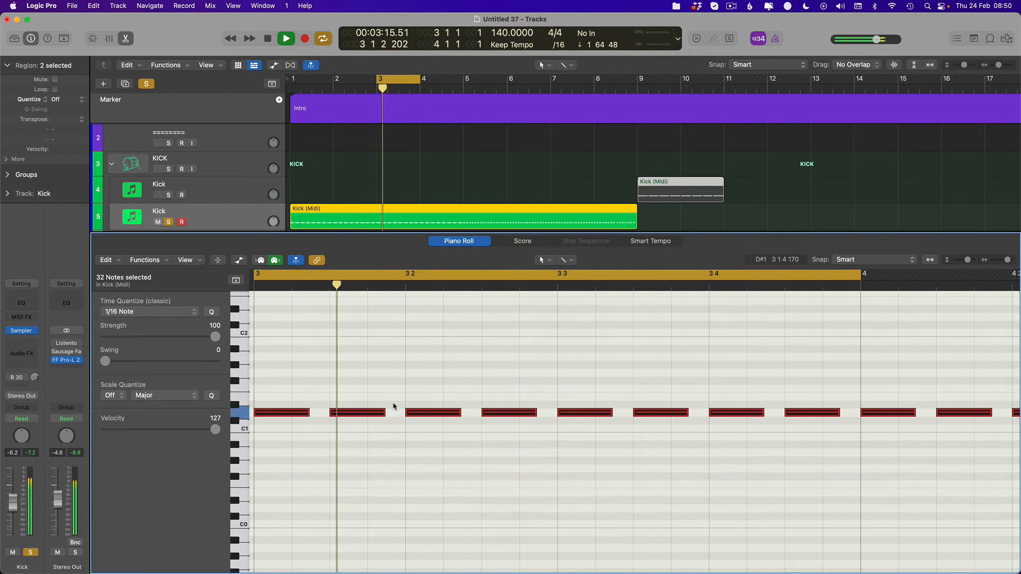
drag(384, 414, 381, 416)
- Try One Shot playback for the kick sample's zone in the Sampler, stop playback and close the plug-in
mouse_move(23, 334)
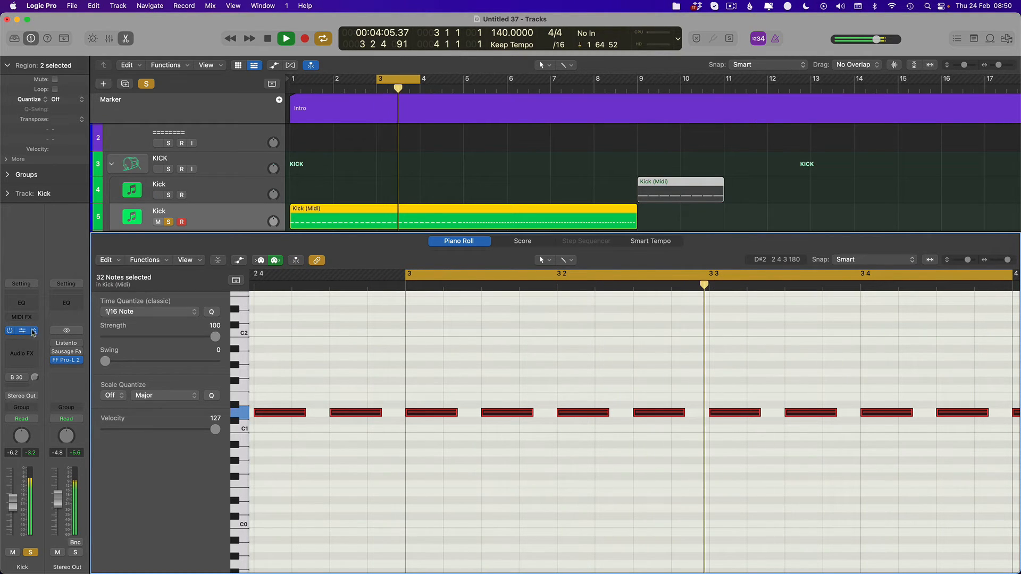
click(29, 330)
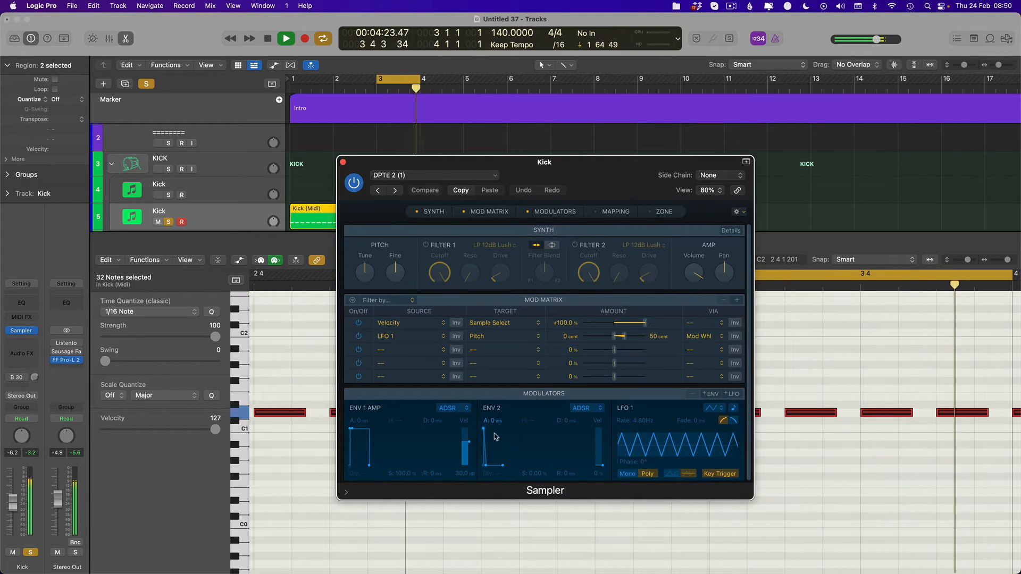
mouse_move(484, 429)
mouse_down()
mouse_move(494, 429)
mouse_move(484, 429)
mouse_up()
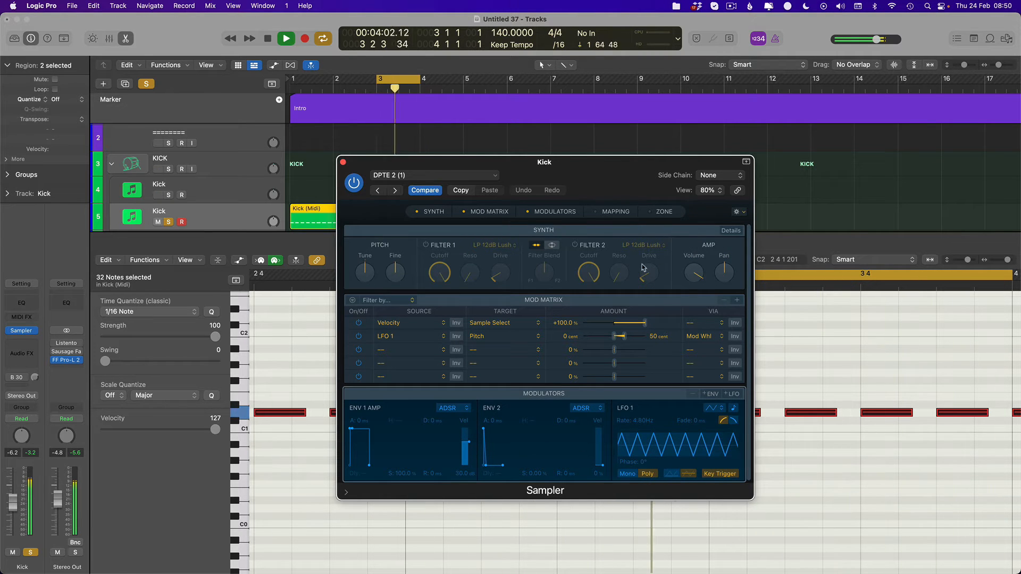
click(664, 211)
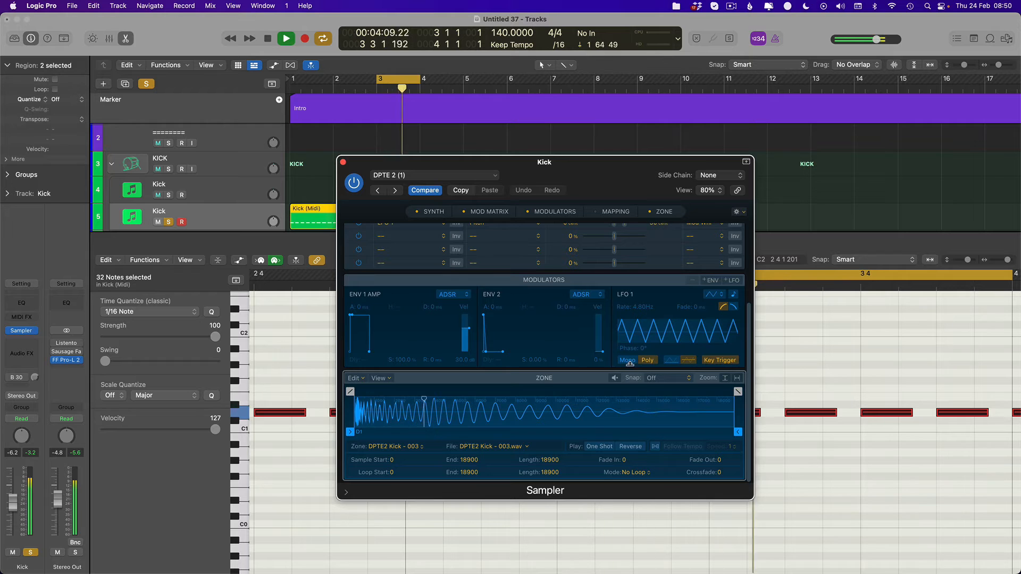
click(600, 447)
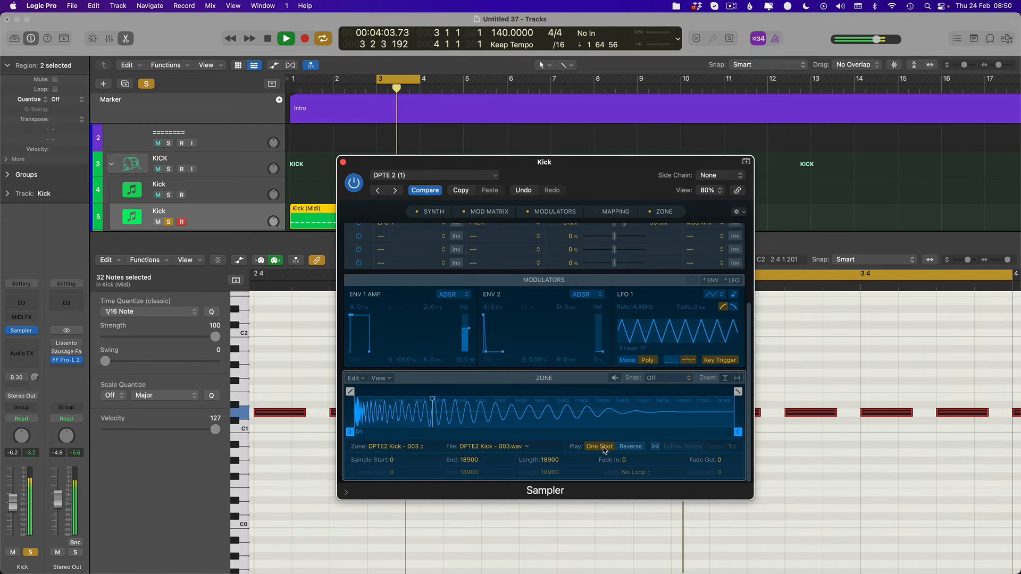
click(599, 446)
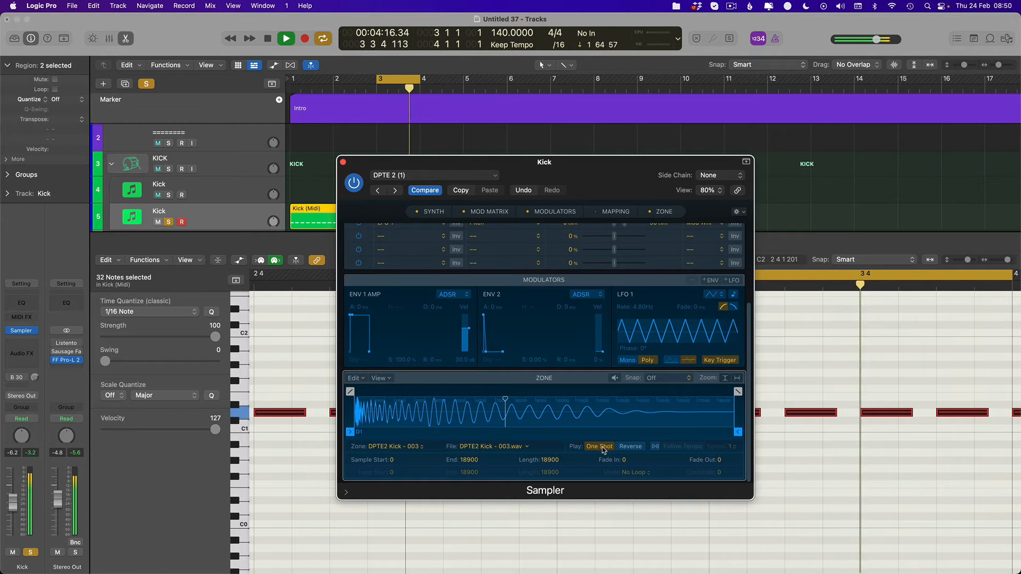
key(space)
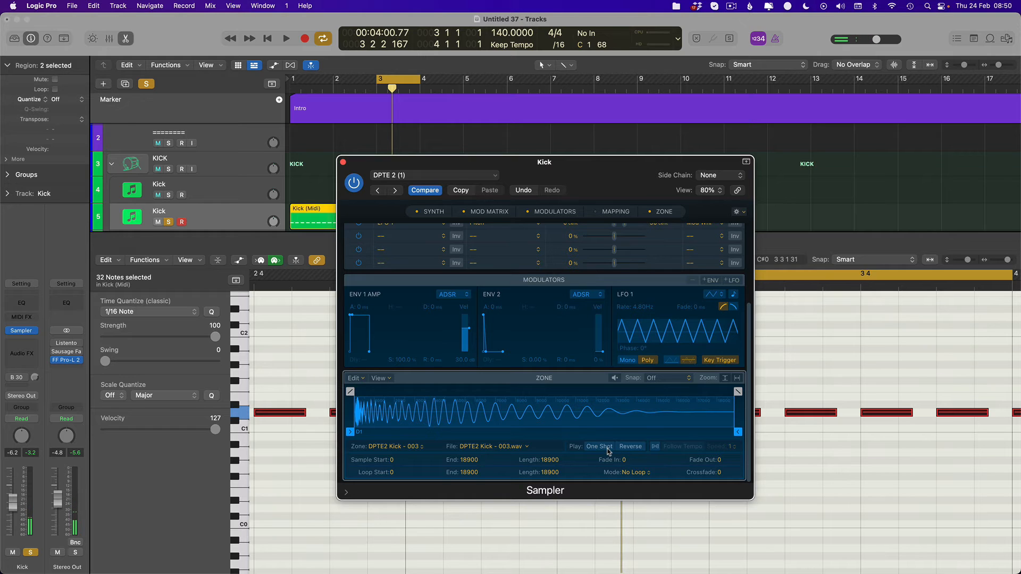
key(super+w)
- Extend the cycle range to run from bar 1 to bar 9 and play the roll
key(super+Left)
key(super+Left)
key(super+Left)
key(super+Left)
key(super+Left)
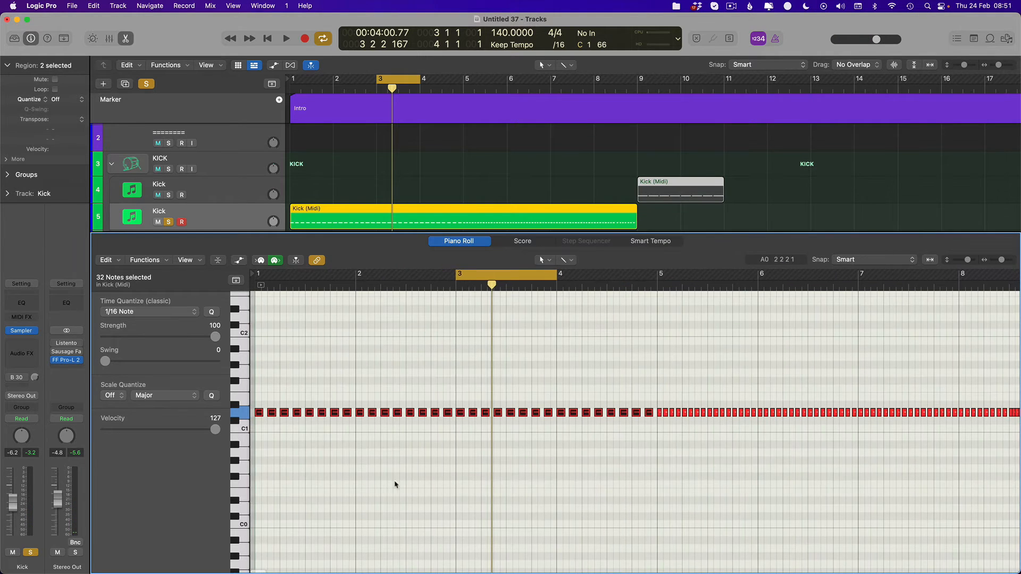
drag(456, 275, 256, 275)
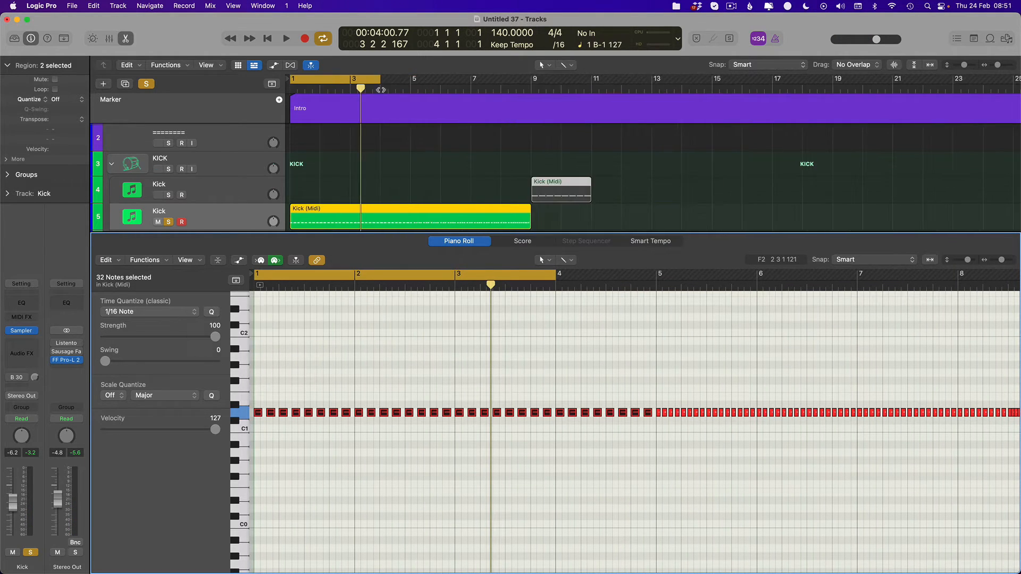
drag(379, 80, 523, 79)
key(space)
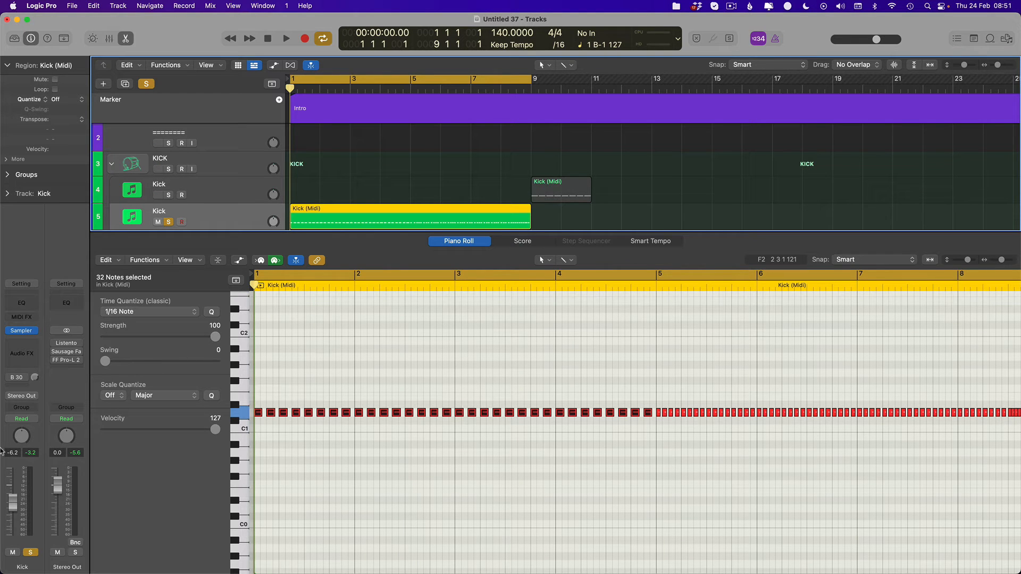
- Play the full kick roll from bar 1 and examine its closing notes before bar 9
key(space)
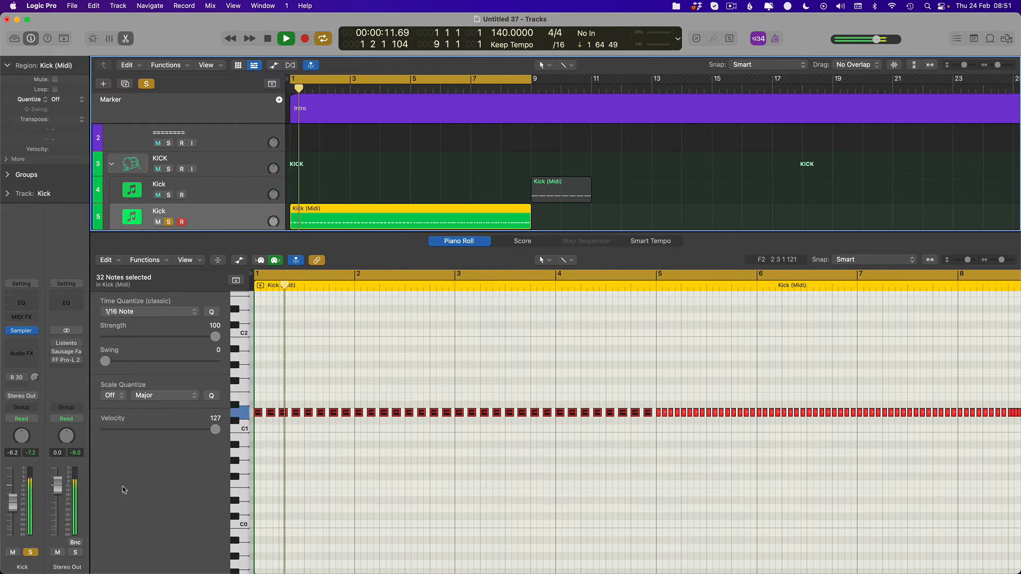
scroll(391, 452, down, 4)
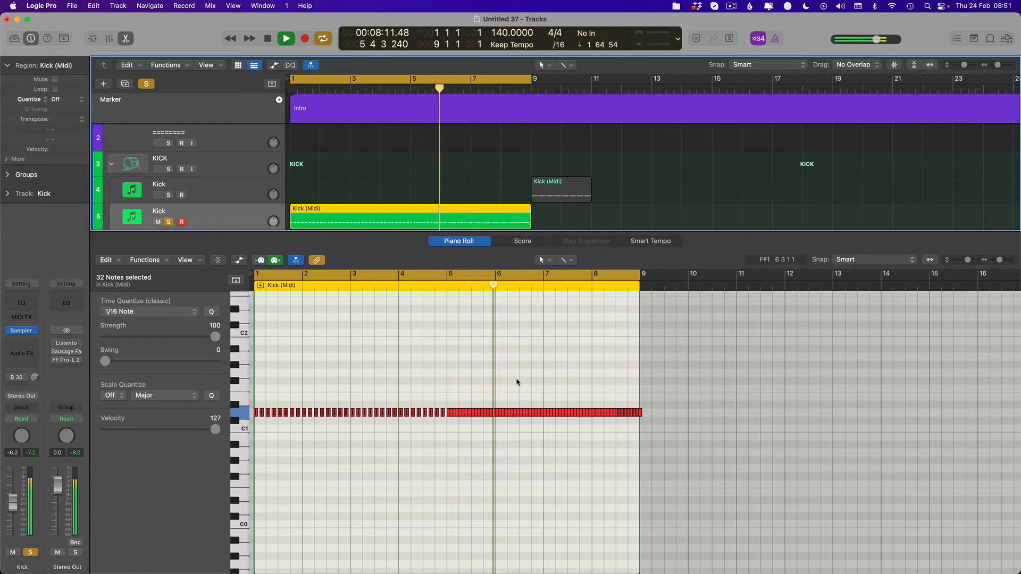
scroll(668, 468, up, 5)
scroll(759, 463, up, 8)
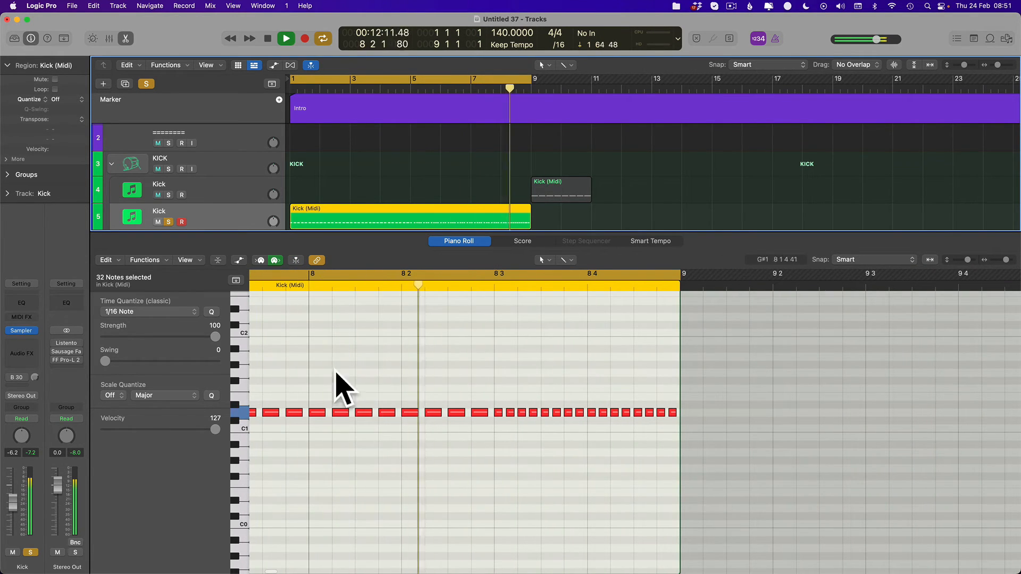
- Stop playback, close the Piano Roll and show the track automation
key(space)
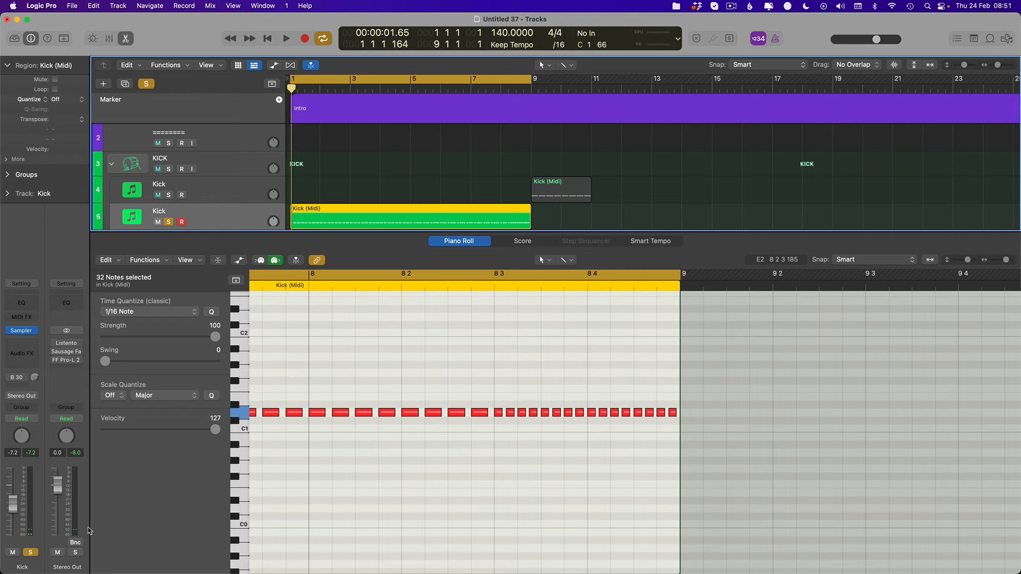
key(e)
key(a)
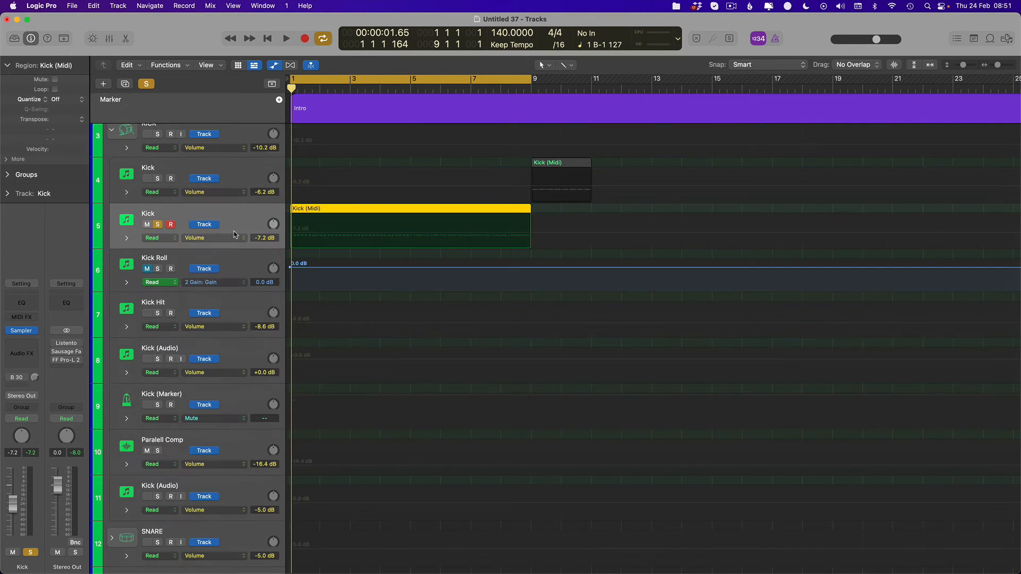
- Insert a stereo Gain plug-in on the duplicated Kick track and close its window
click(18, 345)
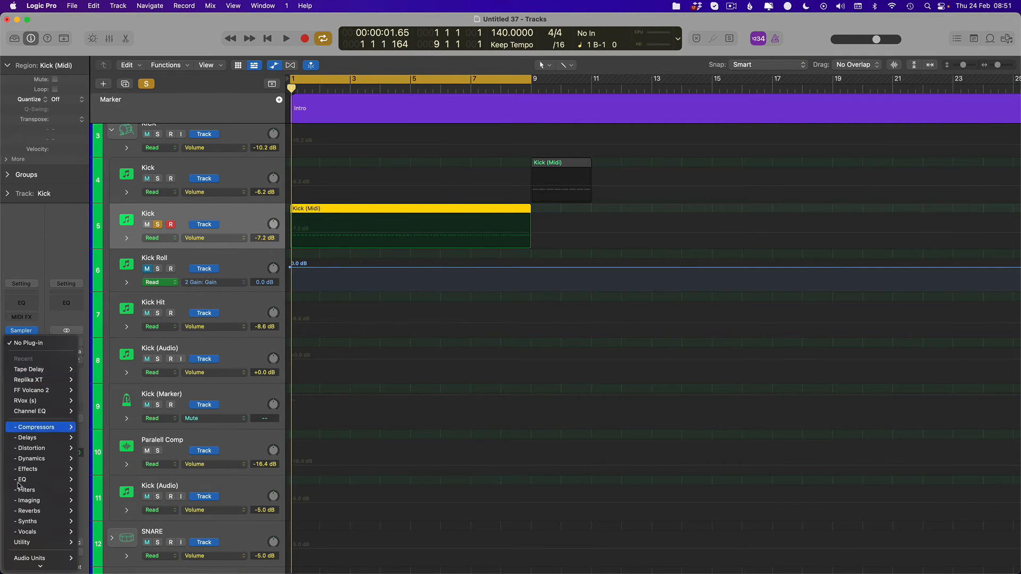
mouse_move(37, 537)
mouse_move(106, 543)
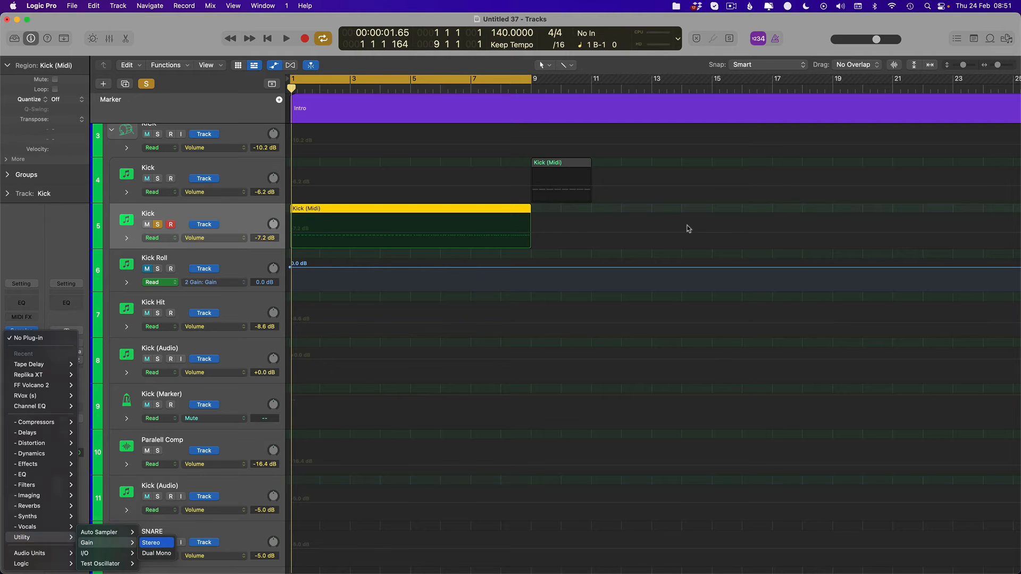
key(Return)
drag(370, 248, 368, 247)
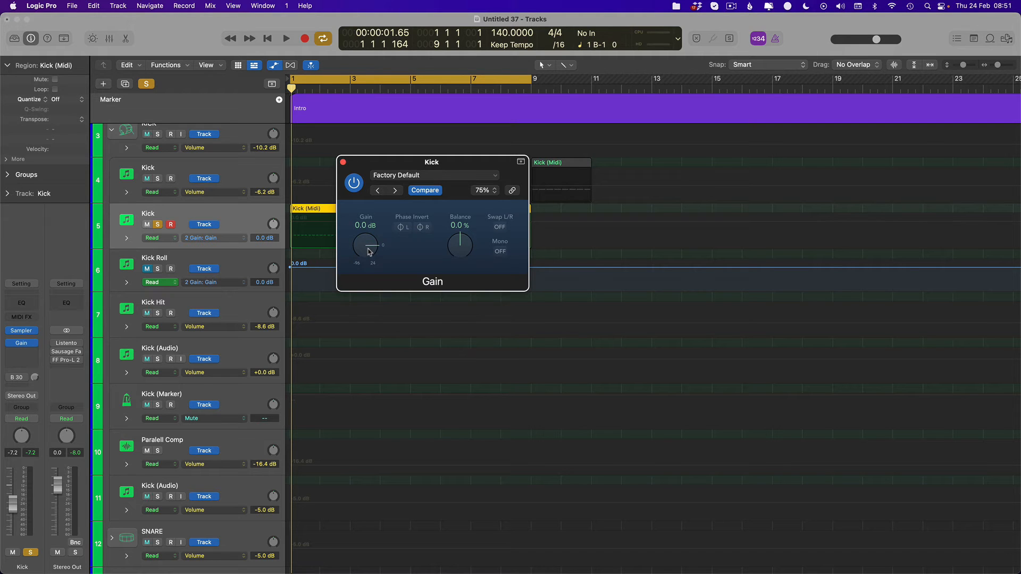
key(super+w)
- Automate the duplicated Kick track's gain to rise from -29.5 dB at bar 1 to 0.0 dB at bar 9, and hide the automation
click(531, 223)
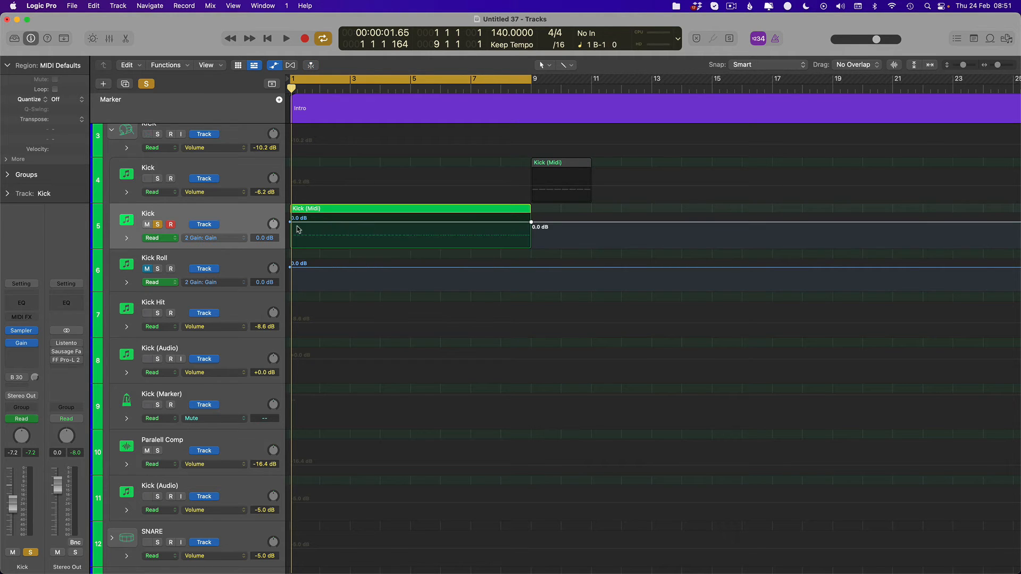
drag(292, 223, 286, 228)
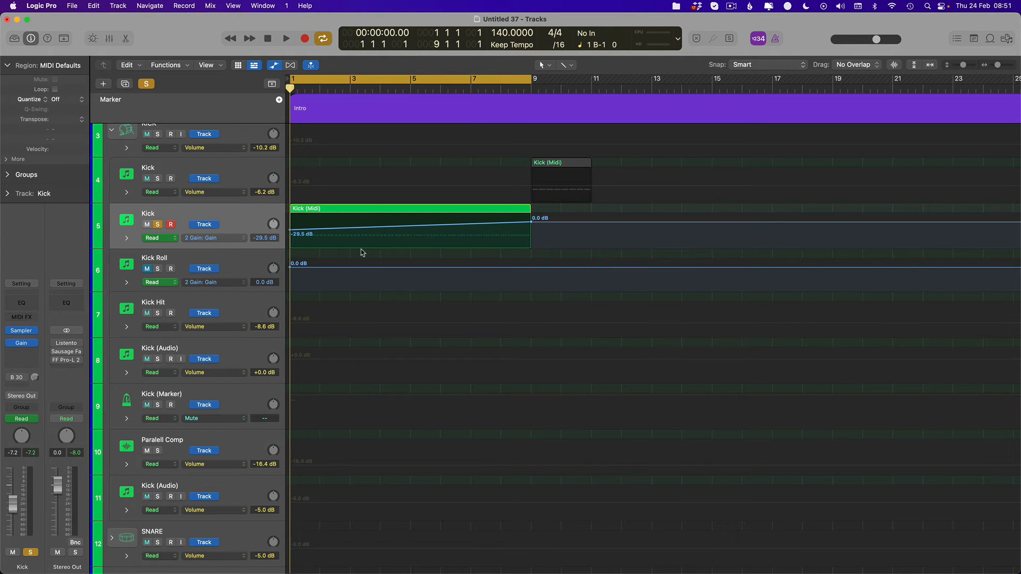
key(a)
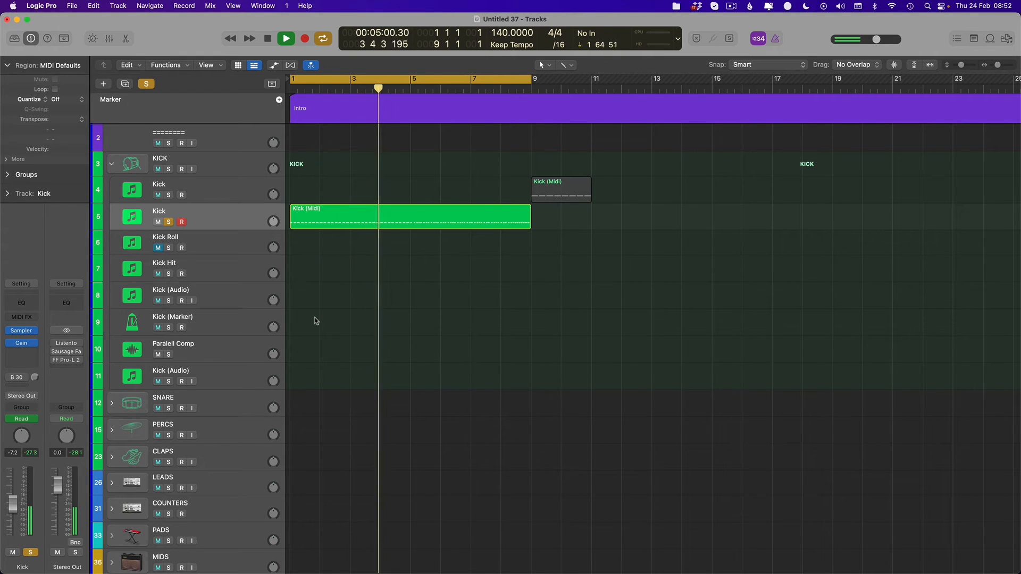
- Try ending the roll region just before bar 9, playing into the soloed main Kick with the cycle extended past bar 12
click(168, 195)
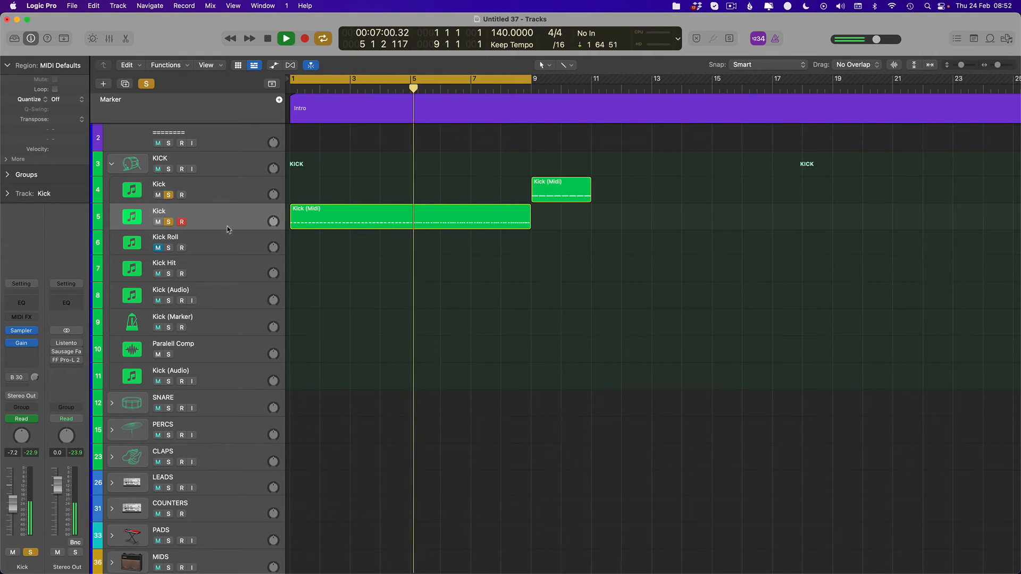
drag(531, 231, 524, 230)
drag(532, 79, 664, 146)
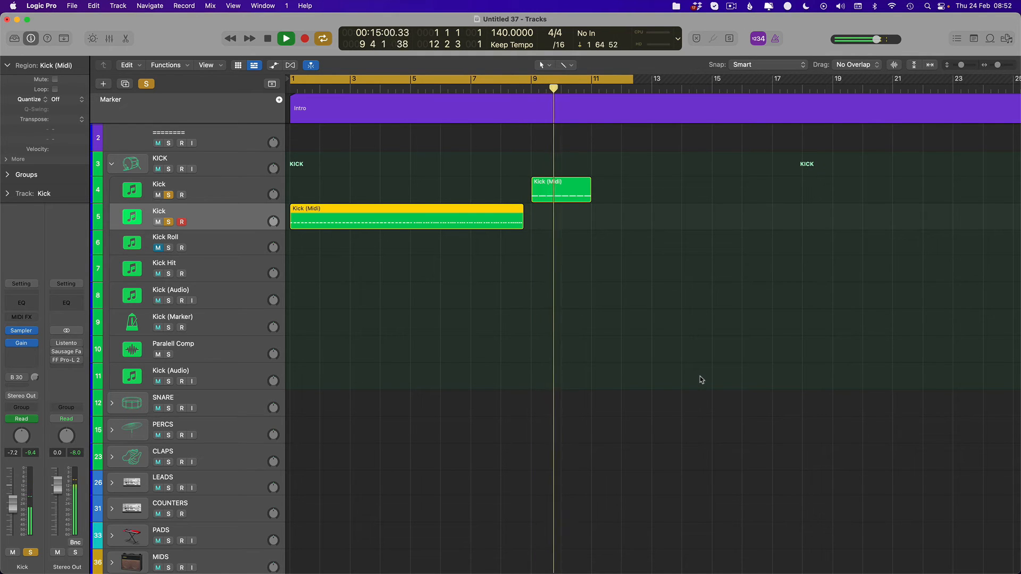
key(space)
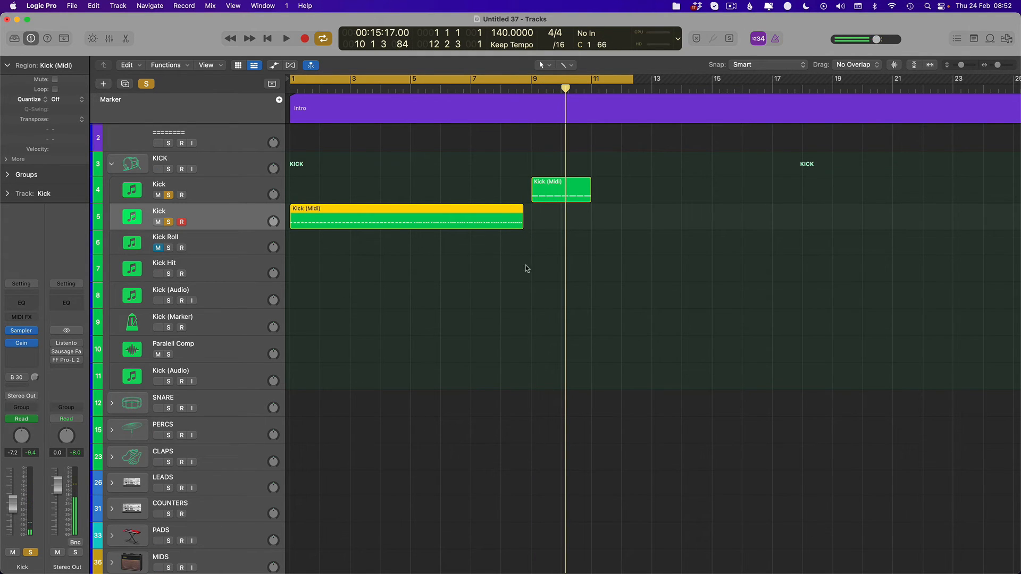
- Set the cycle range from bar 8 to bar 14, extend the roll region back to bar 9 and play the transition
drag(500, 81, 693, 80)
click(501, 81)
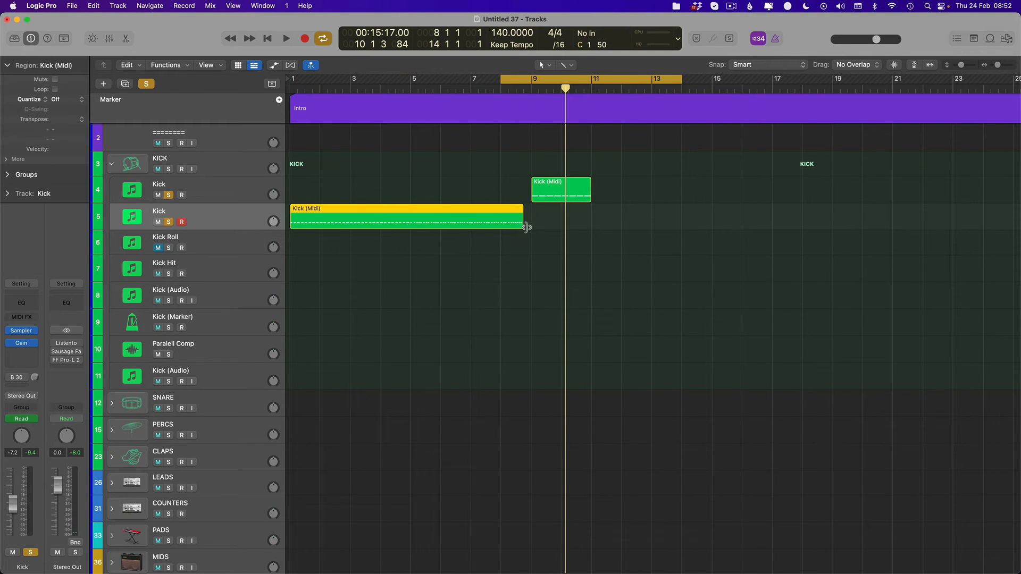
drag(527, 228, 531, 228)
key(space)
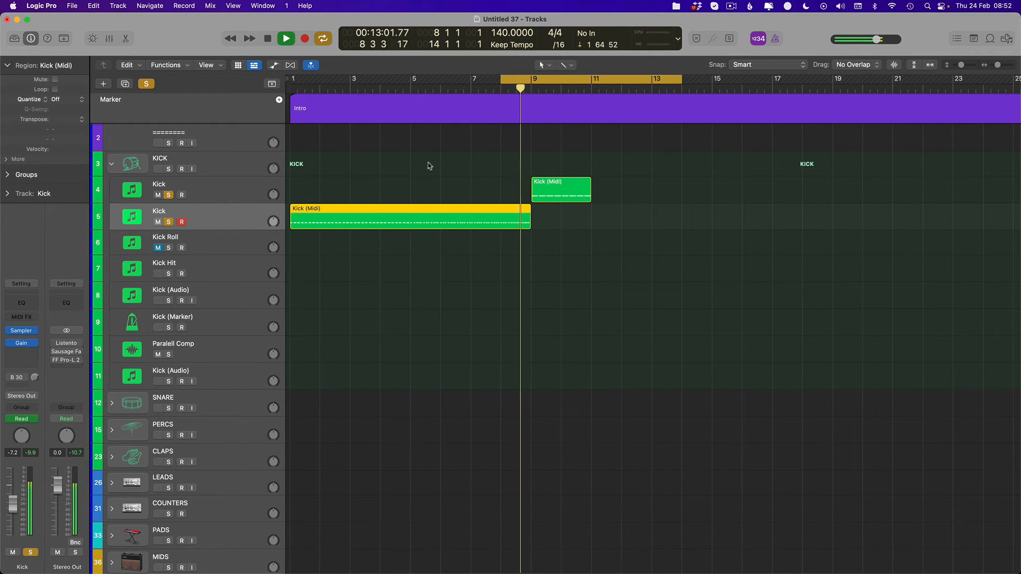
key(space)
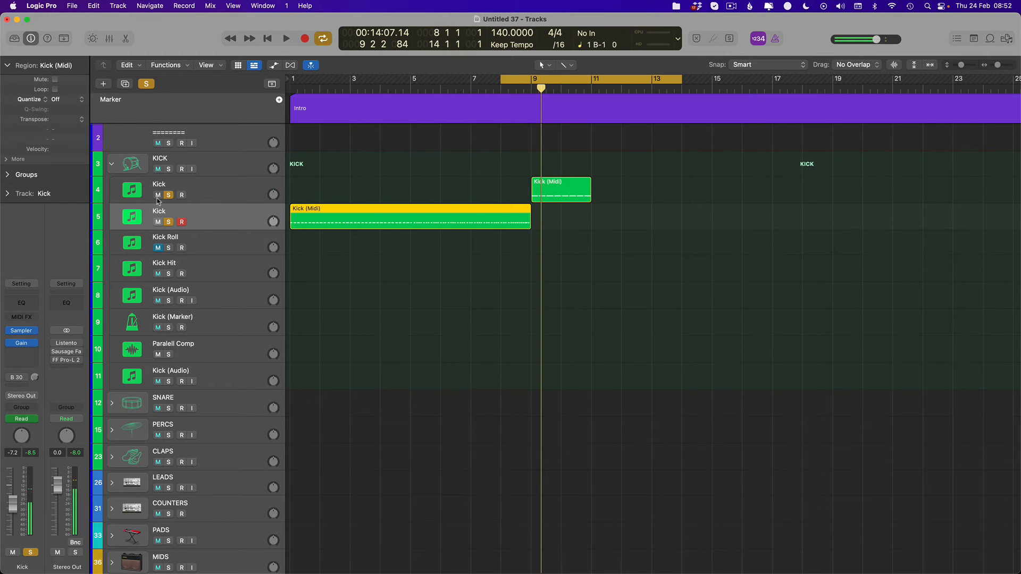
- Mute the main Kick track and play the roll's final bar to check its level on the Stereo Output
click(158, 195)
key(space)
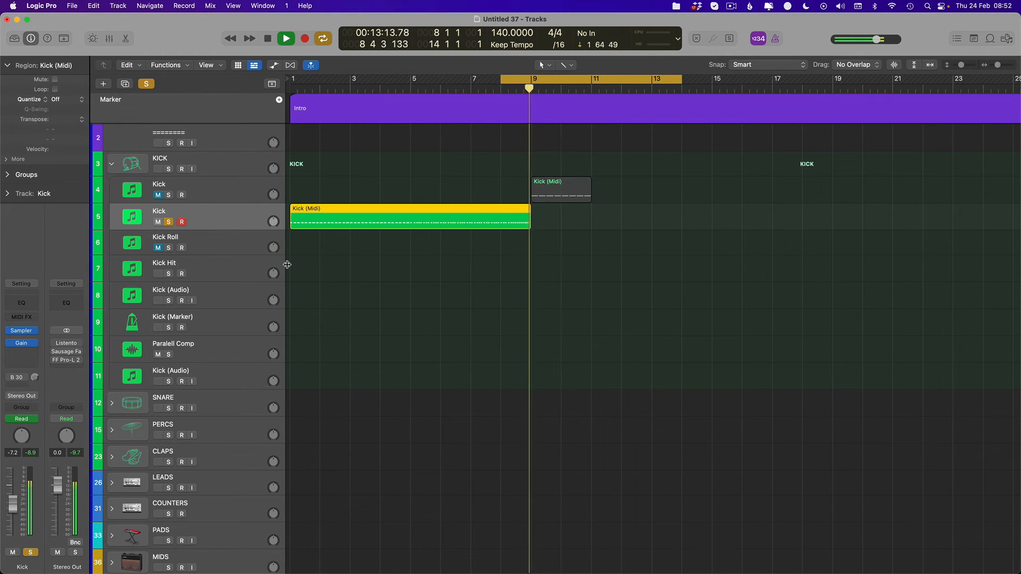
key(space)
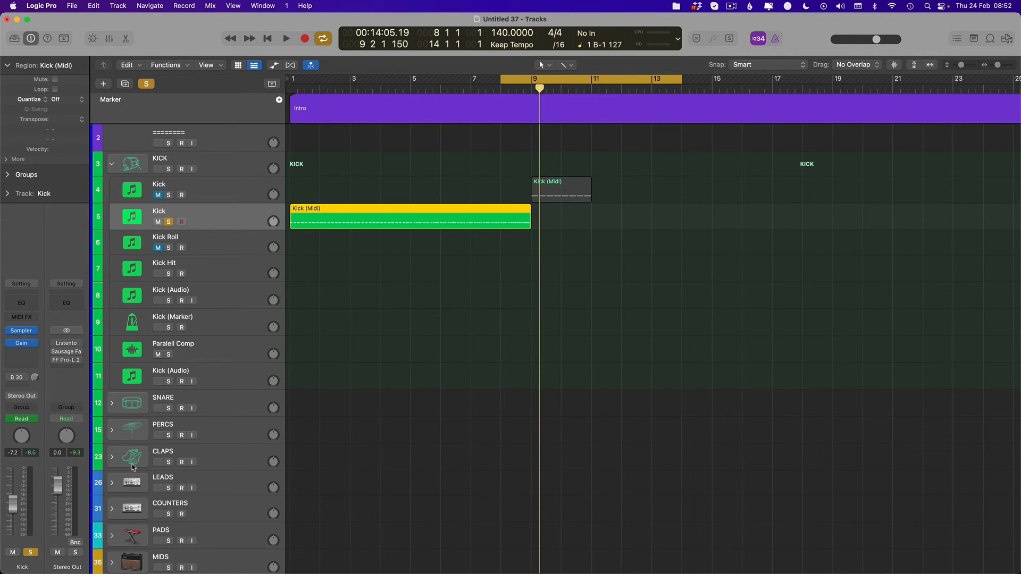
key(space)
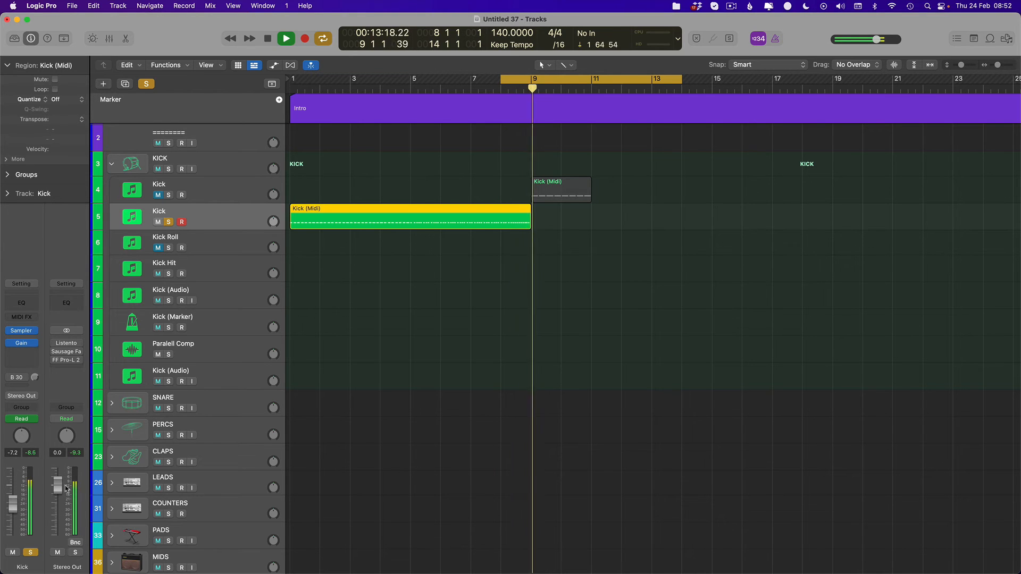
key(space)
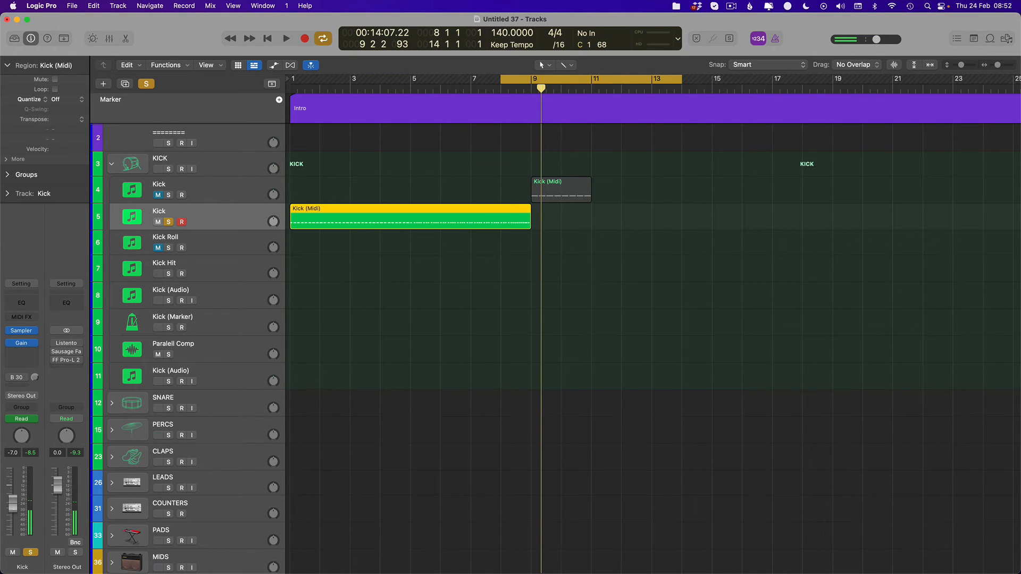
- Audition the roll's final bar with the duplicated Kick volume at -7.0, -7.2 and -7.4 dB to compare the output levels
key(space)
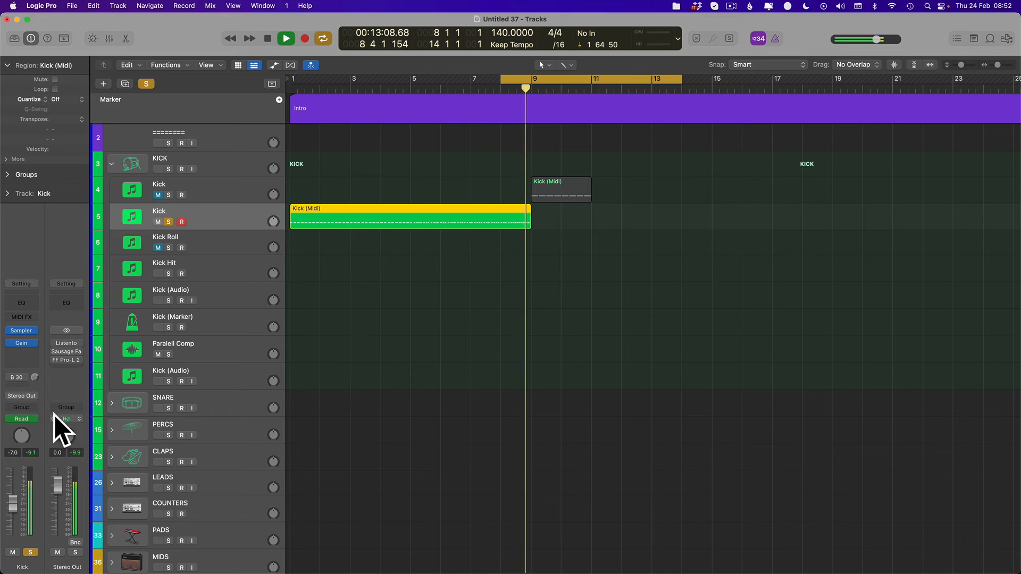
key(space)
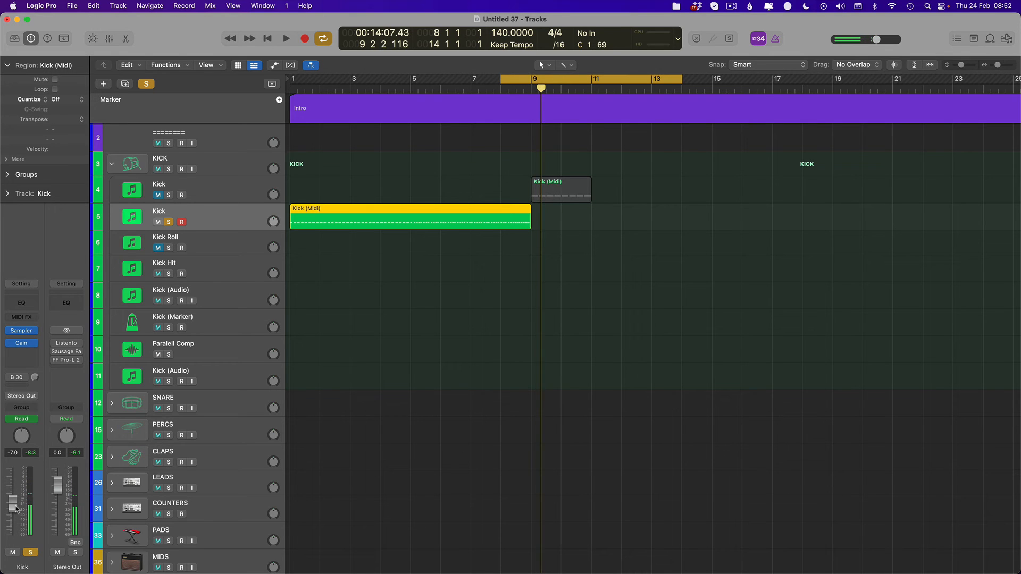
key(space)
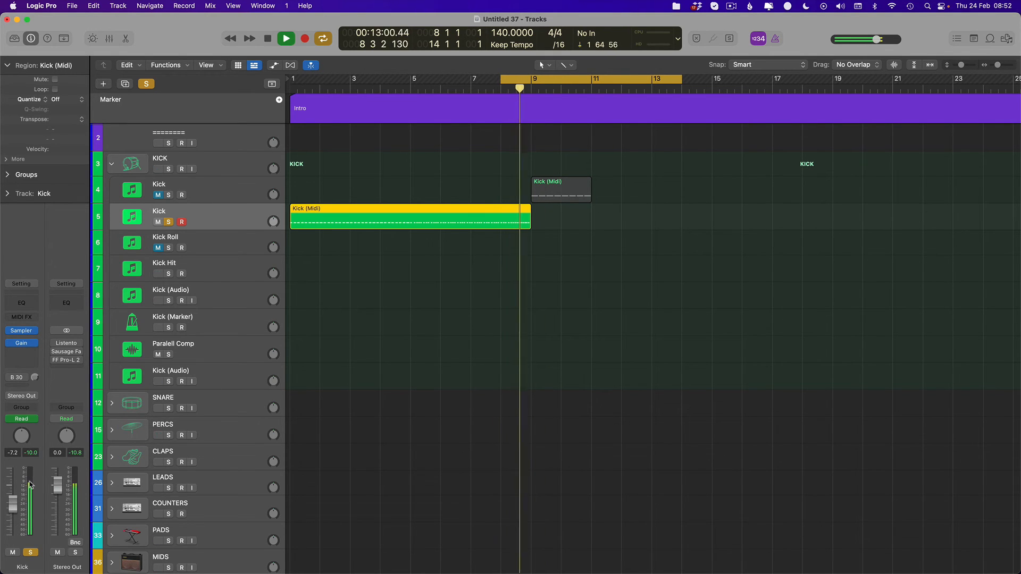
key(space)
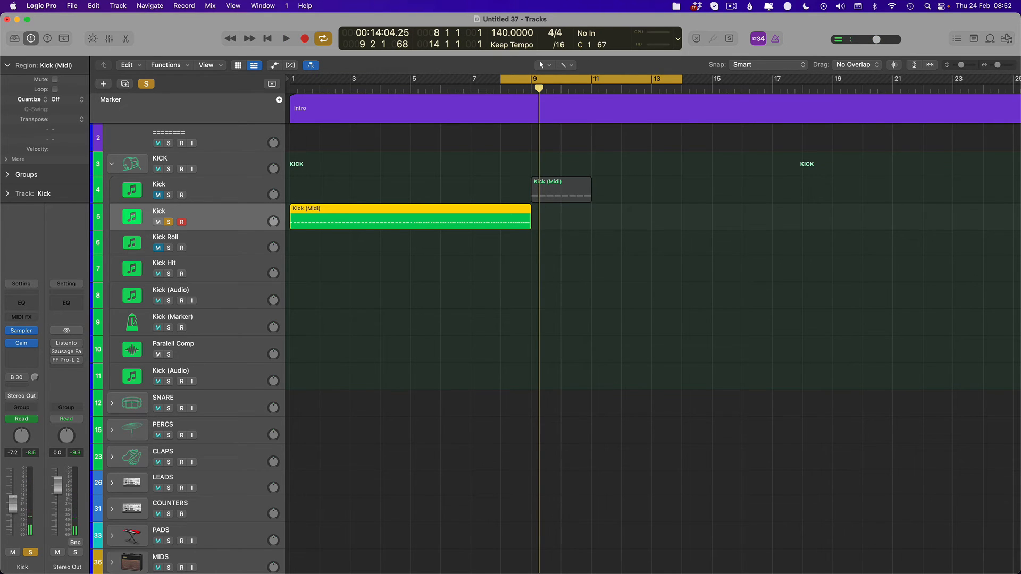
key(space)
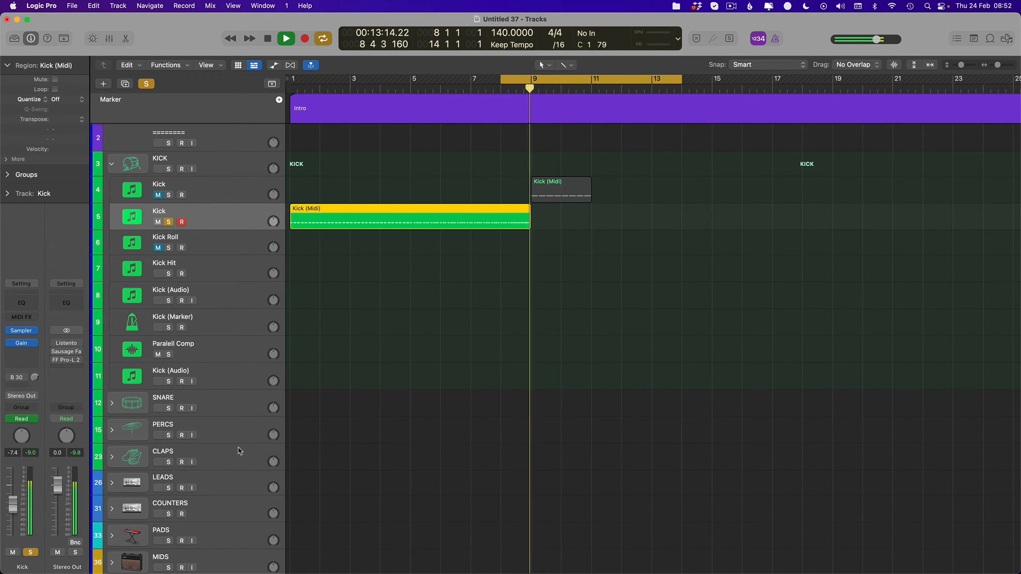
key(space)
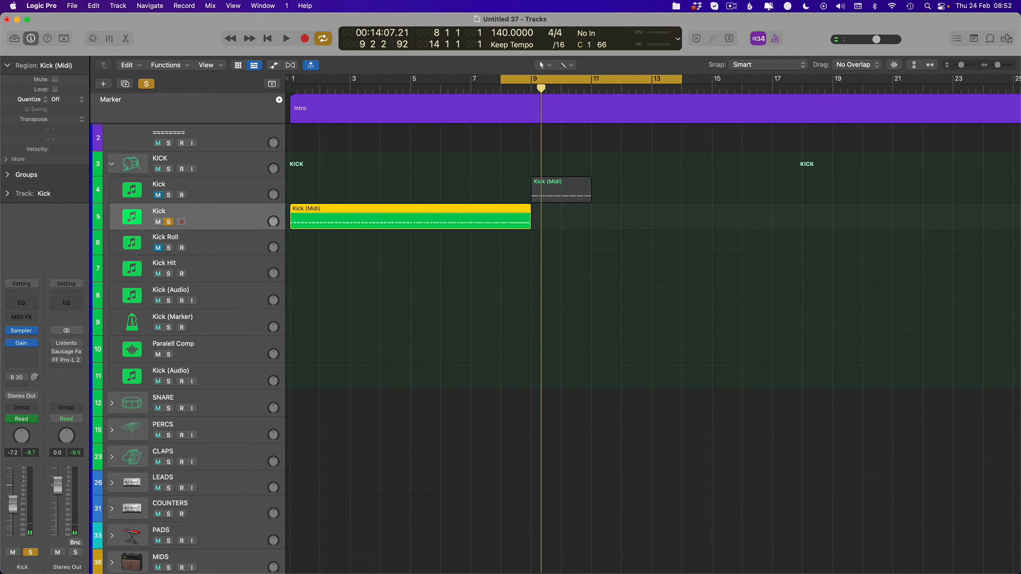
key(space)
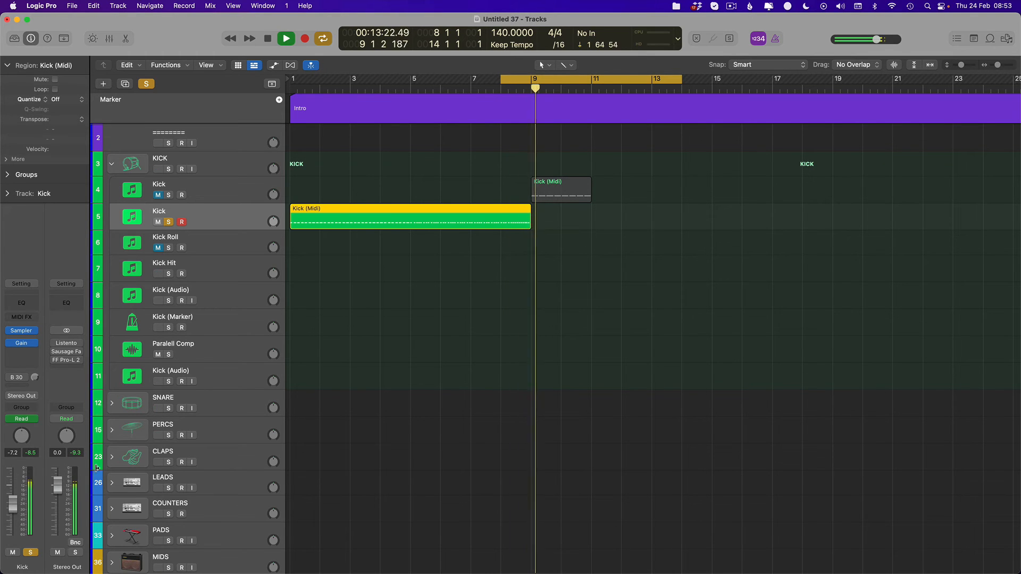
key(space)
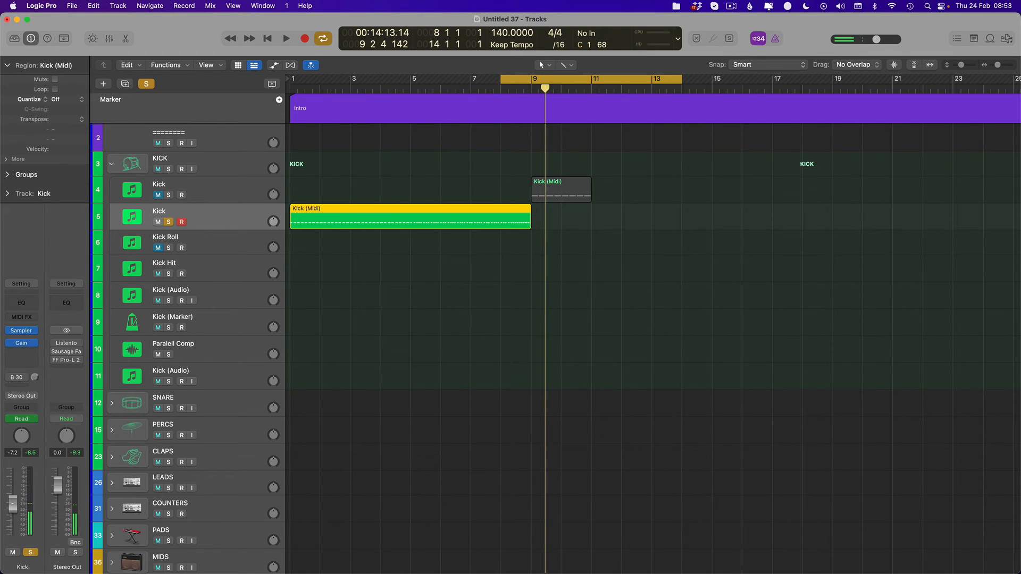
key(space)
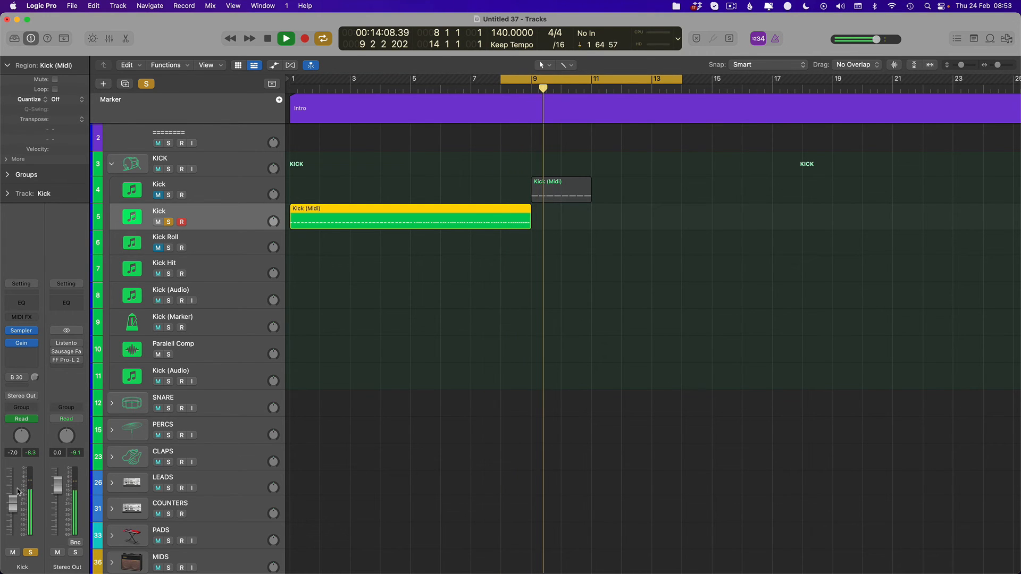
key(space)
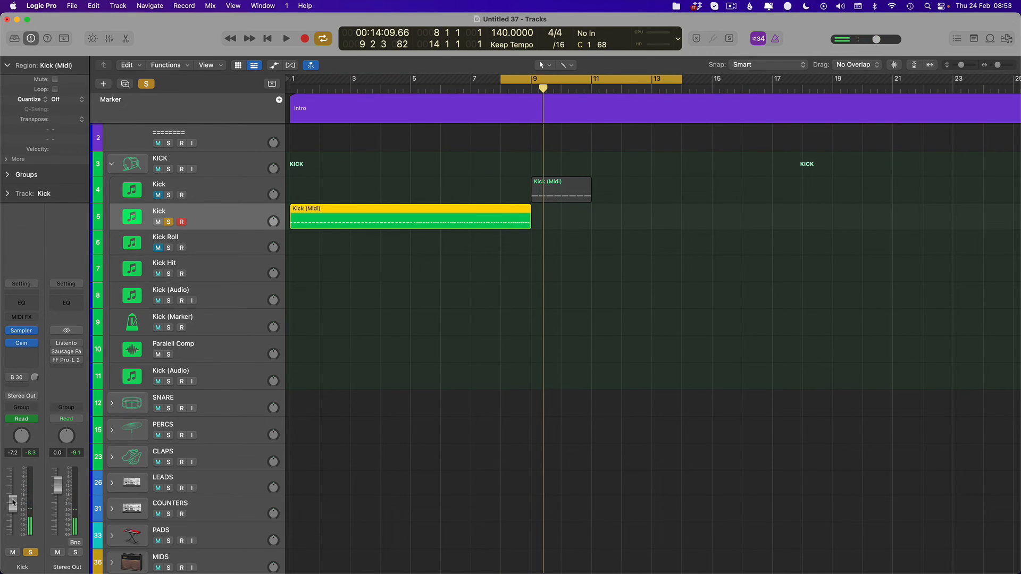
- Set the duplicated Kick track's volume to -6.9 dB and play the roll's final bar to check the level
text(-6)
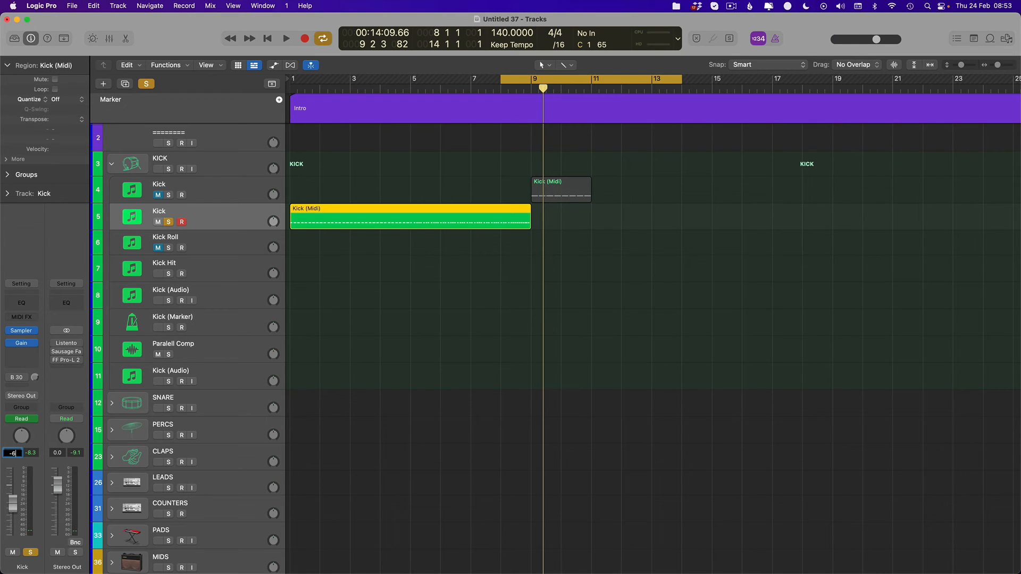
text(.9)
key(Return)
key(space)
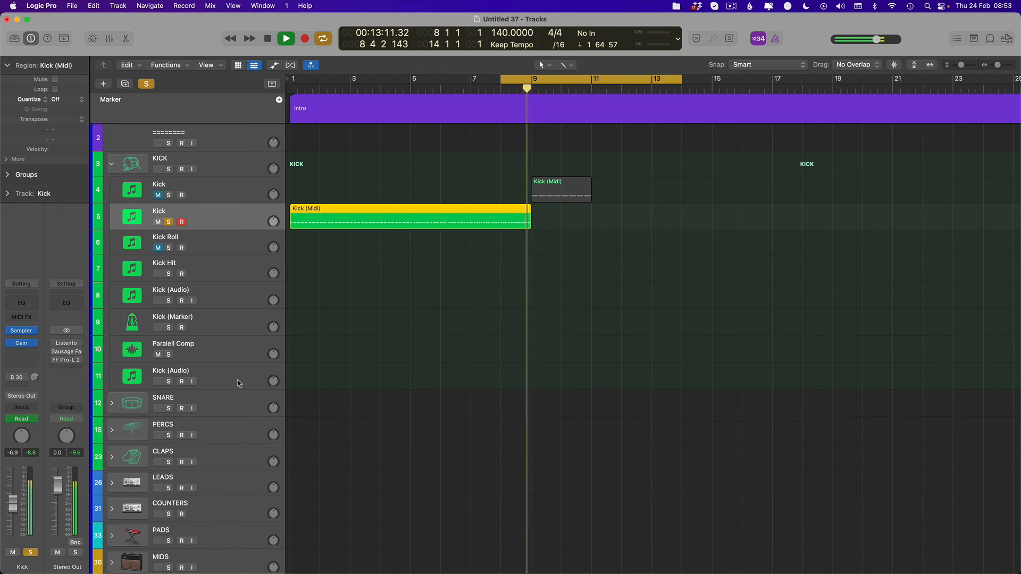
key(space)
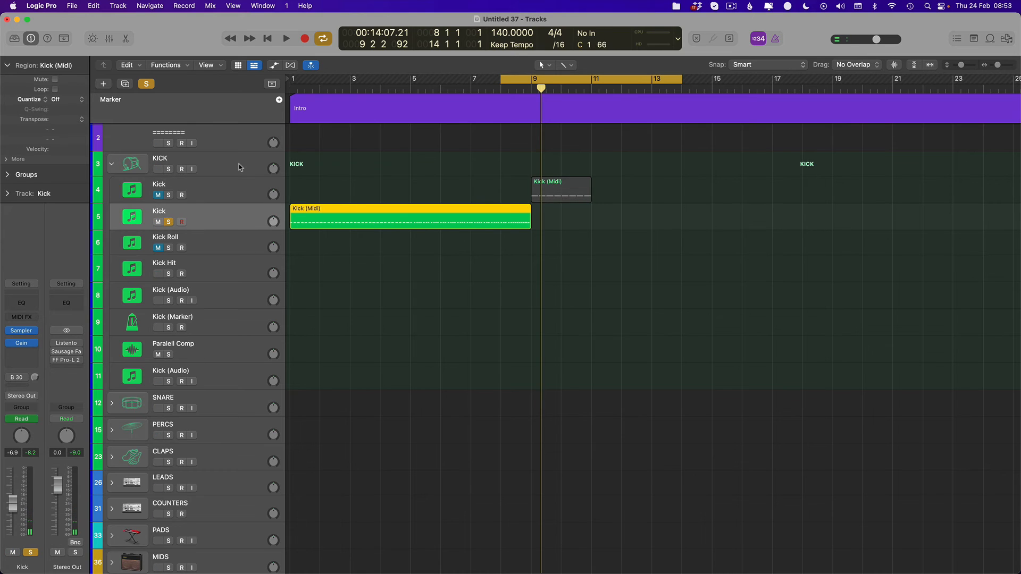
- Solo the main Kick track, set the cycle range from bar 1 to bar 11 and select the region at bar 9
key(Up)
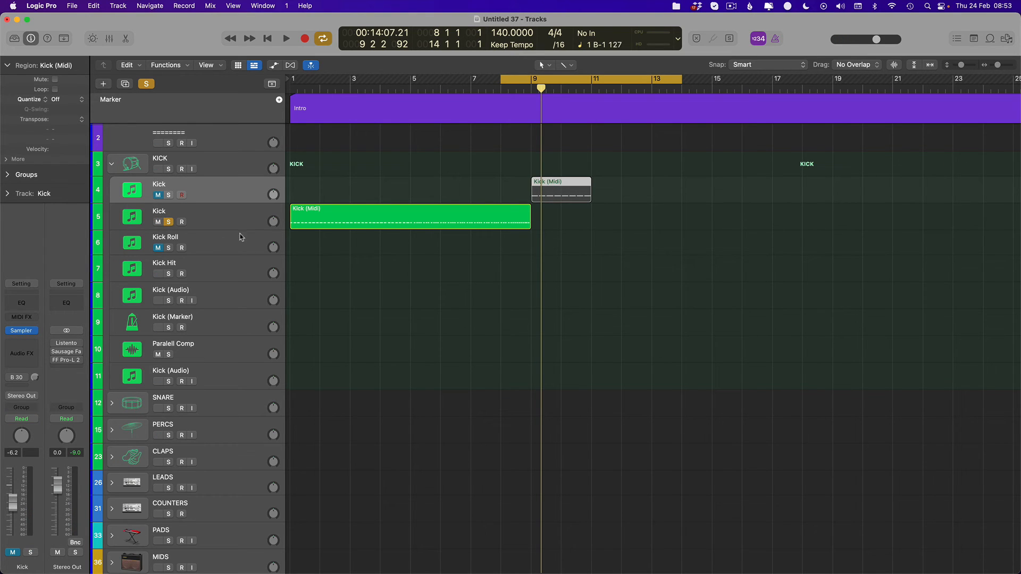
click(239, 226)
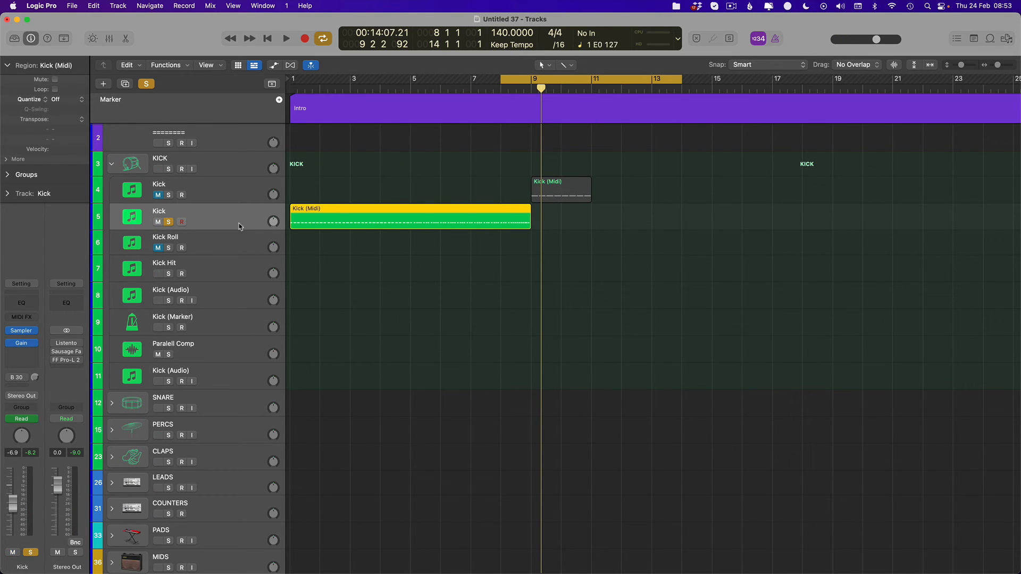
click(168, 196)
drag(295, 86, 587, 85)
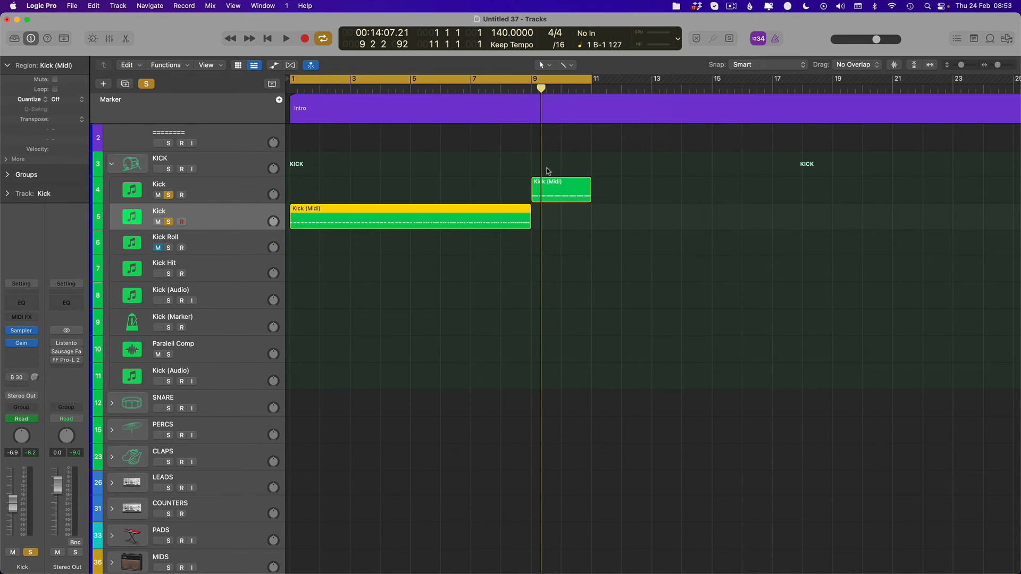
click(558, 183)
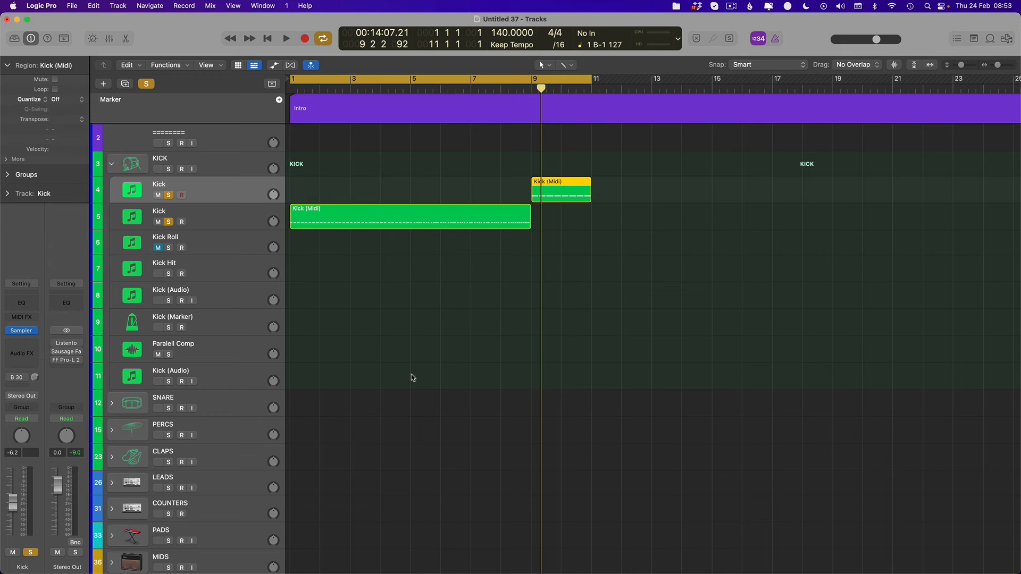
- Create an empty one-bar MIDI region at bar 1 on the BASS track
scroll(337, 401, down, 5)
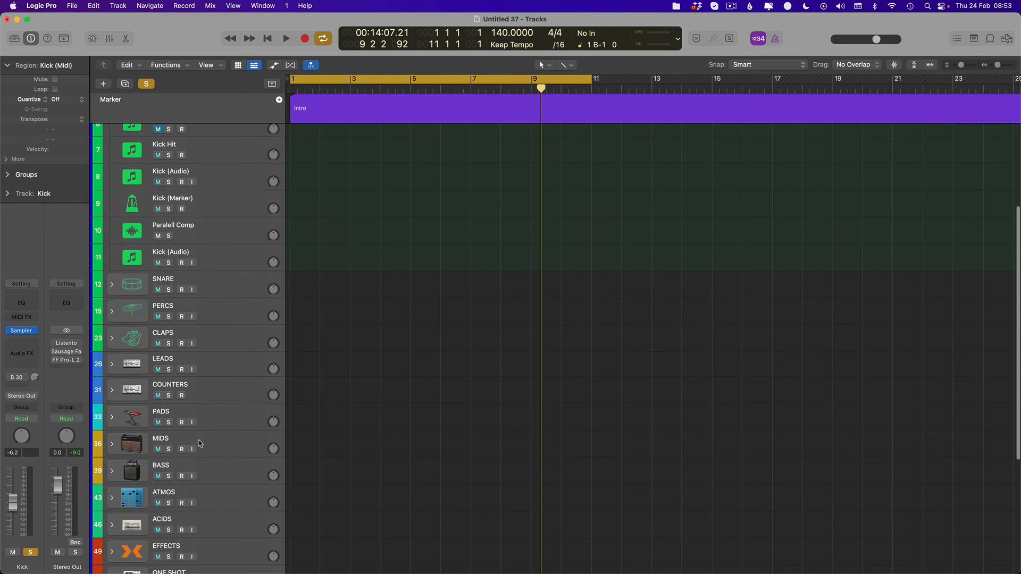
click(308, 474)
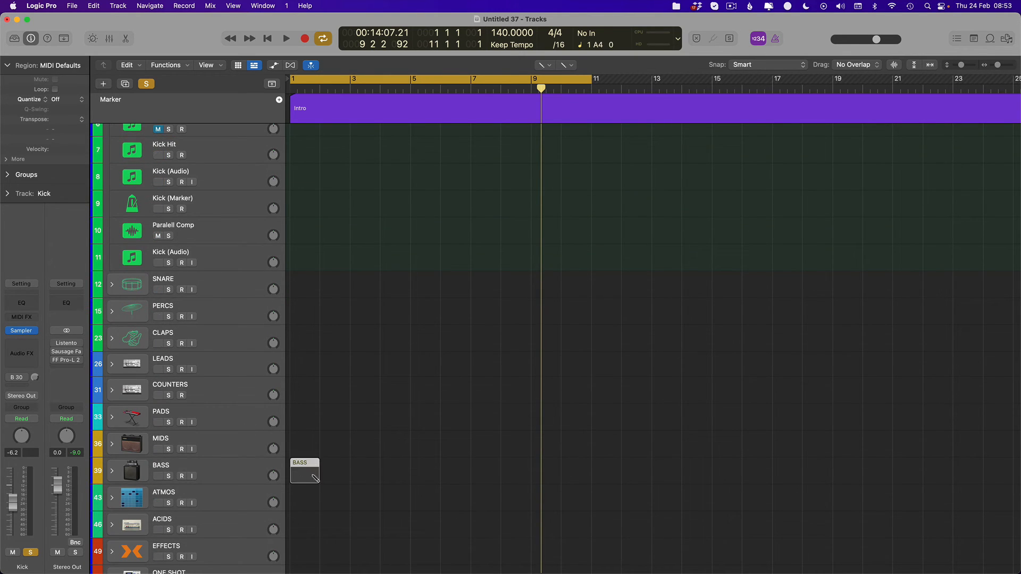
- Extend the BASS region to eight bars, ending at bar 9, and insert a Gain plug-in on the BASS track
drag(319, 475, 518, 483)
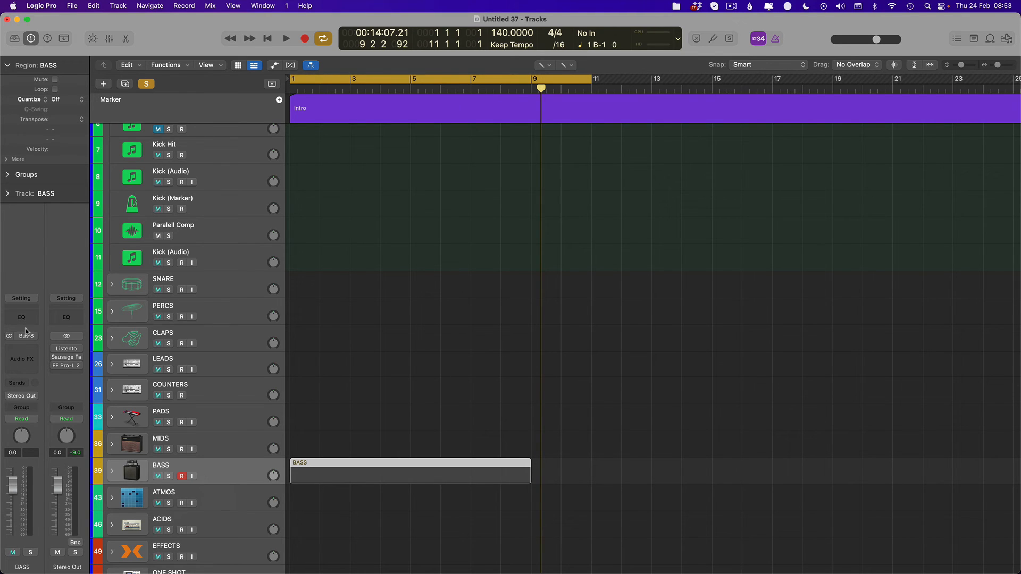
click(21, 351)
mouse_move(22, 546)
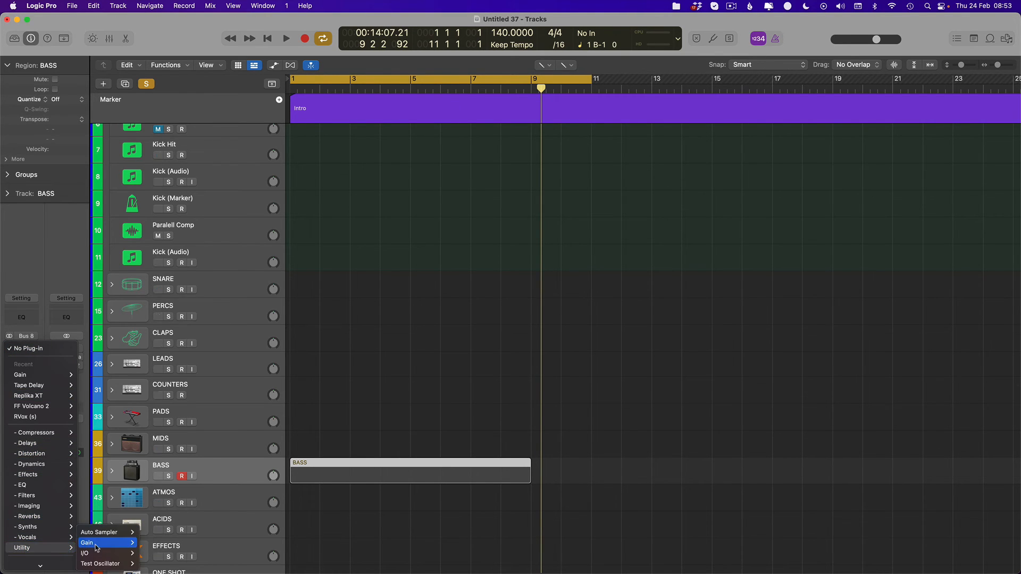
mouse_move(96, 543)
click(161, 543)
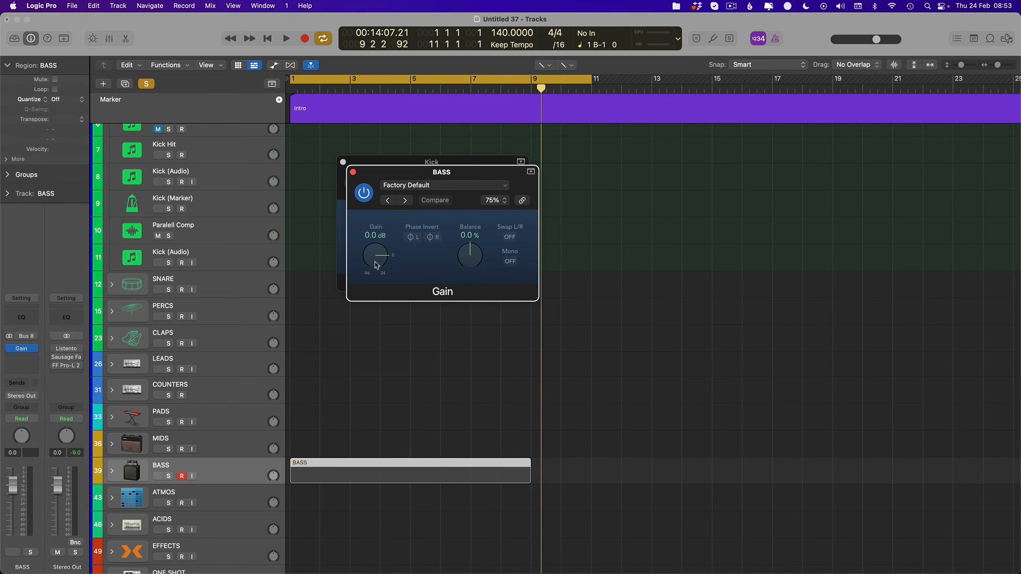
- Draw Gain automation on the BASS track from -0.7 dB at bar 1 to -15.7 dB at bar 9
key(a)
click(291, 476)
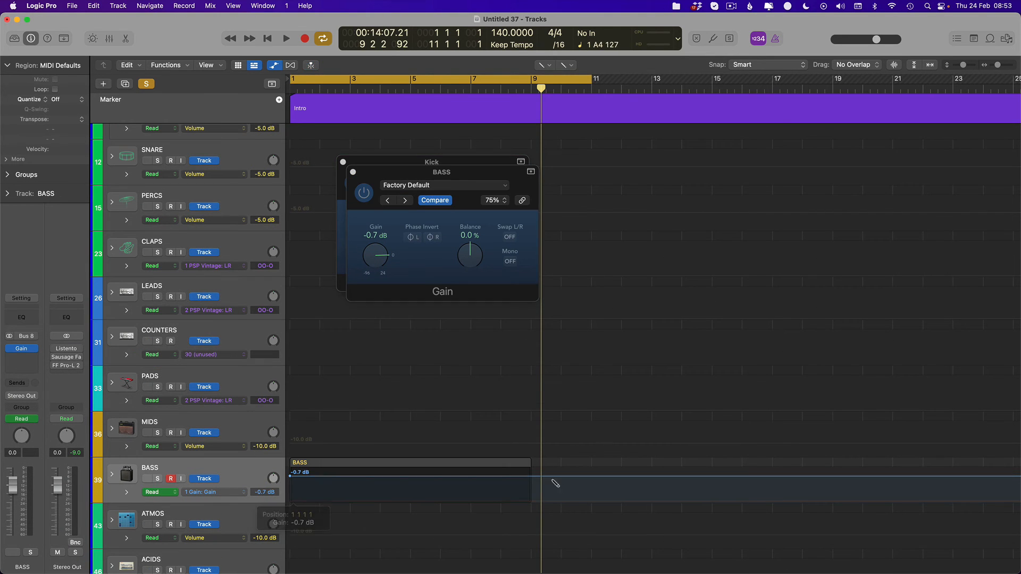
click(531, 477)
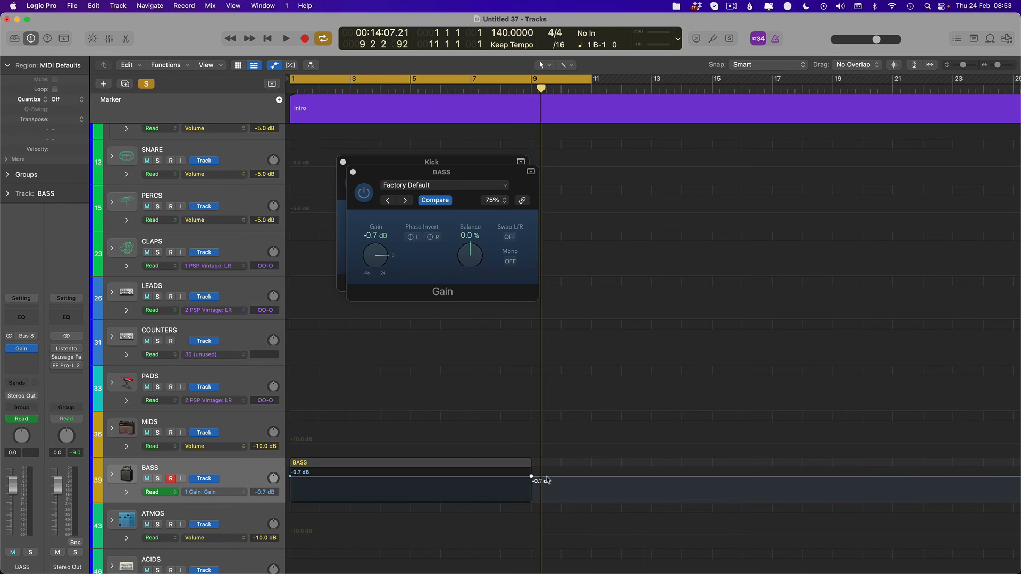
drag(534, 479, 530, 445)
key(super+Down)
scroll(530, 469, down, 2)
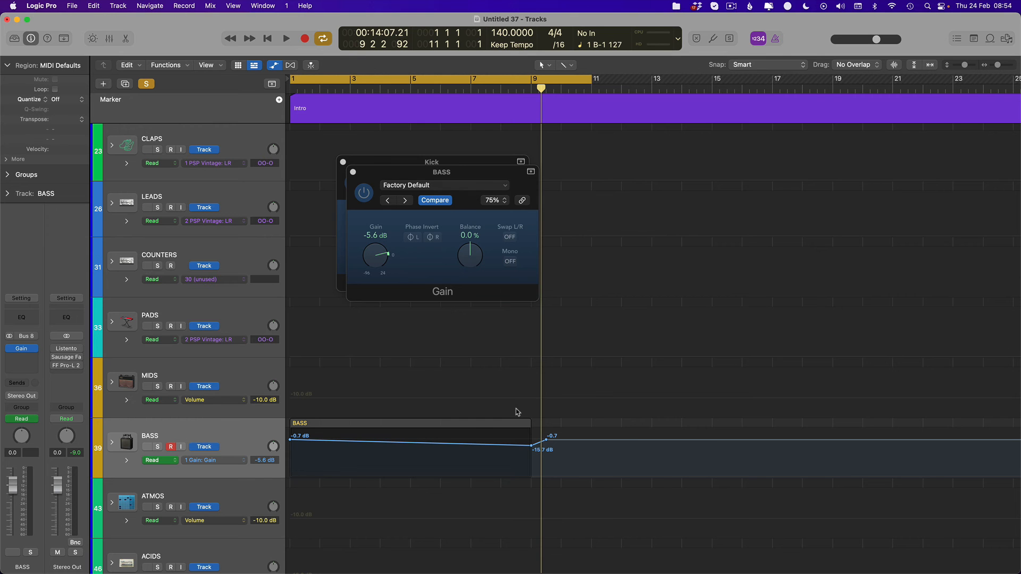
- Hide the plug-in windows, select the duplicated Kick track and turn off the automation view
key(v)
scroll(542, 372, up, 20)
click(221, 368)
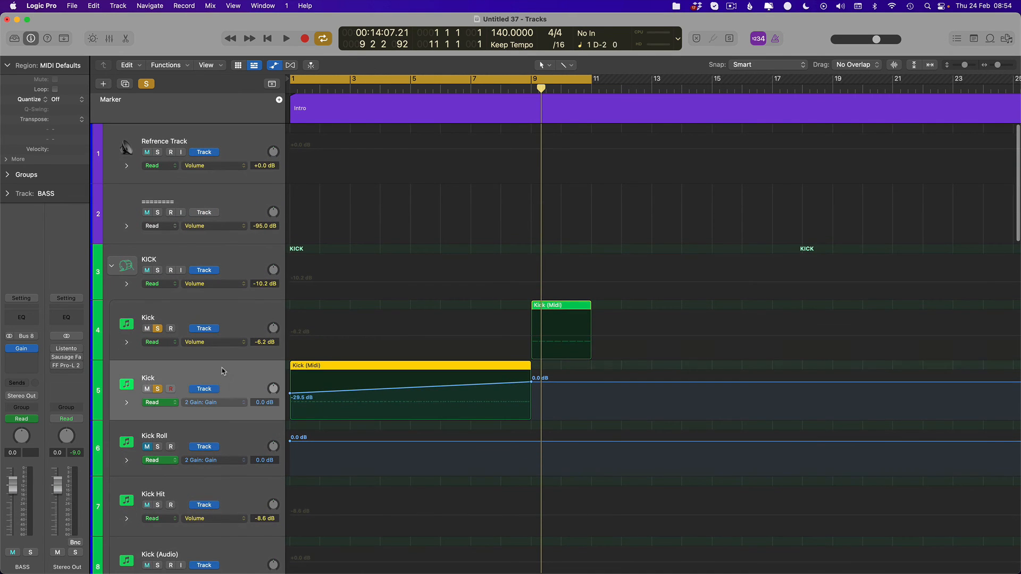
key(a)
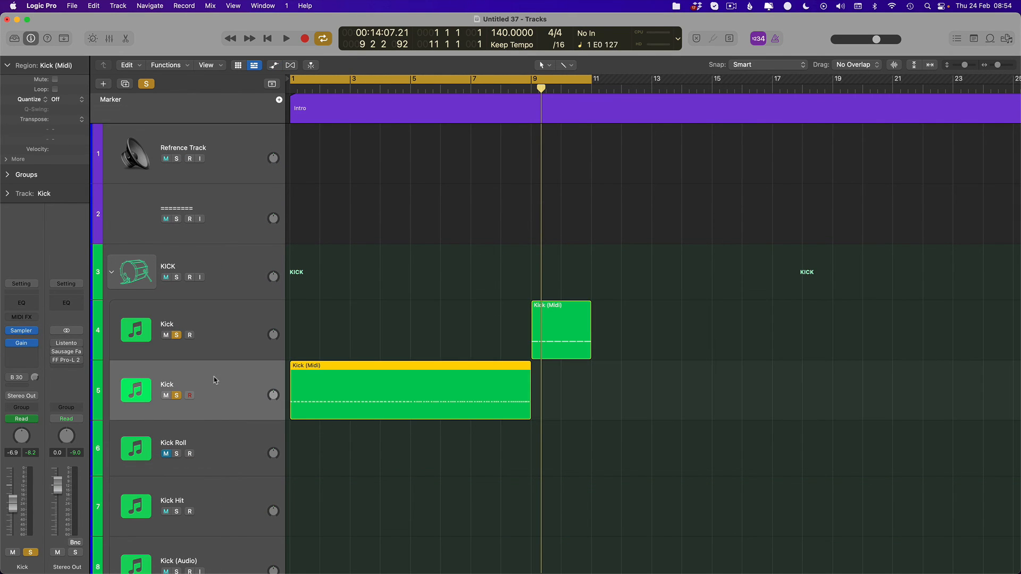
- Switch back and forth between the main Kick and the duplicated Kick track to compare their channel strip volumes
click(237, 337)
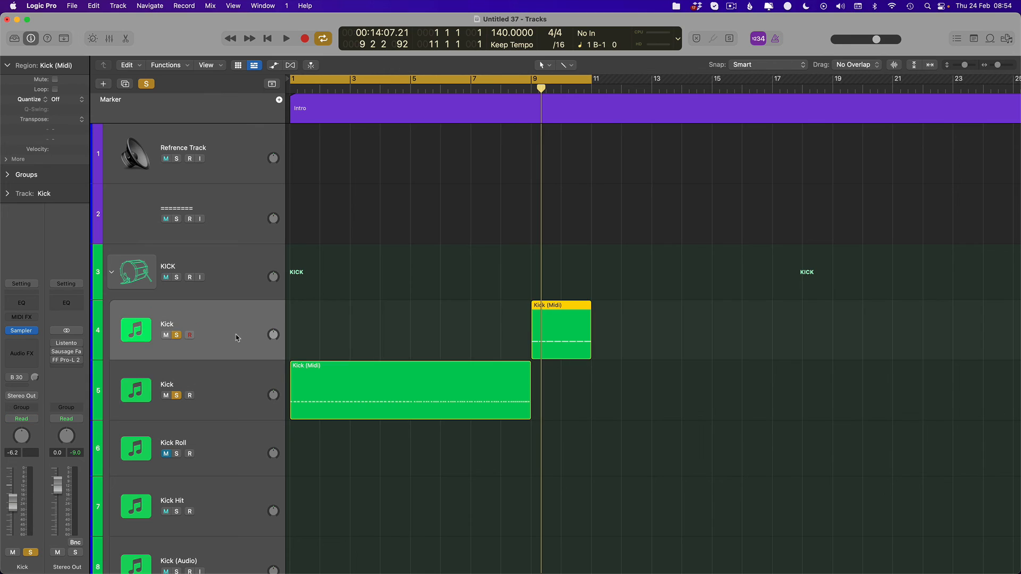
click(212, 380)
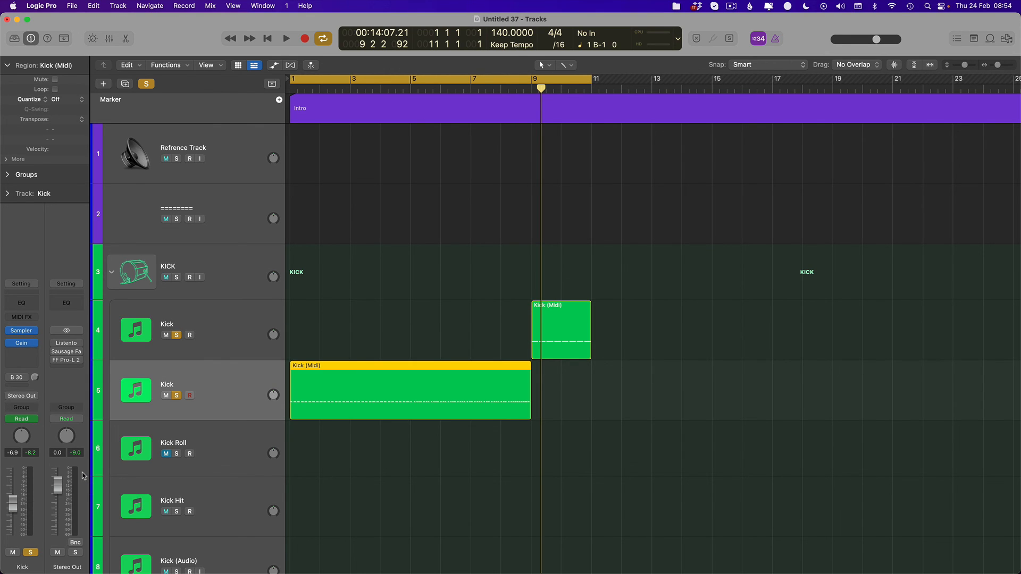
click(221, 340)
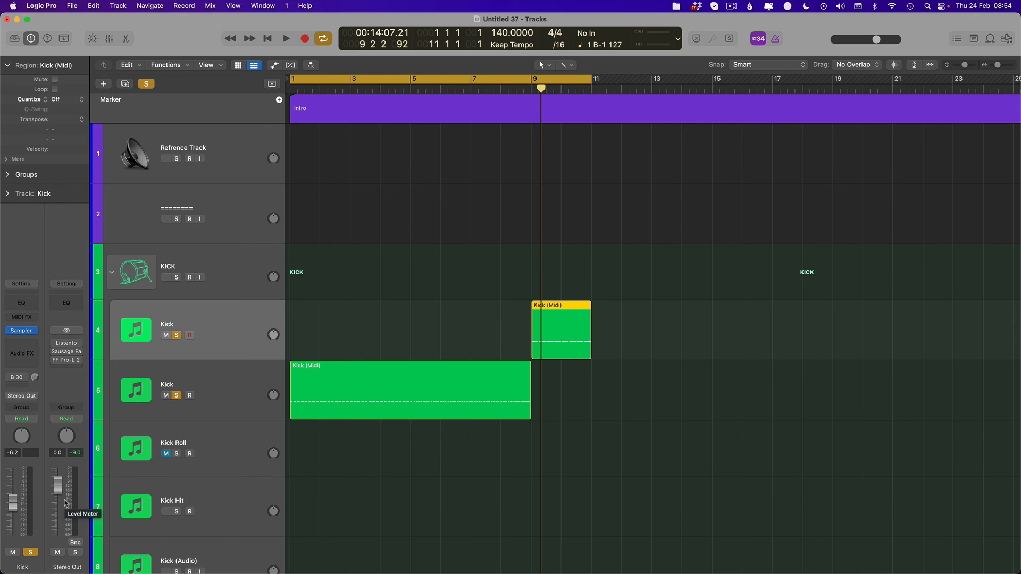
key(Down)
key(Up)
key(Down)
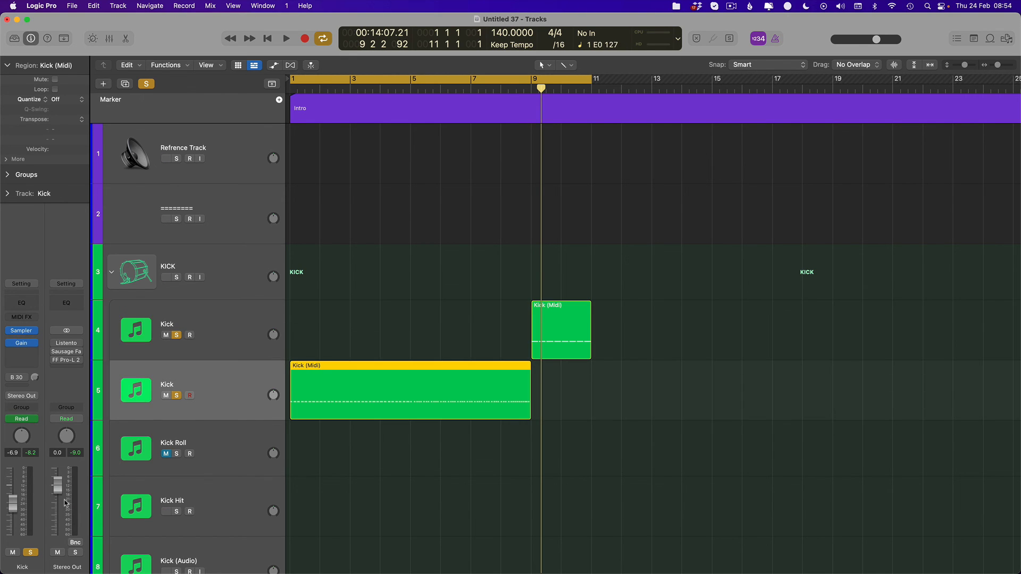
key(Up)
key(Down)
key(Up)
key(Down)
- Select the main Kick track and lower the Stereo Out volume to -5.0 dB
click(226, 343)
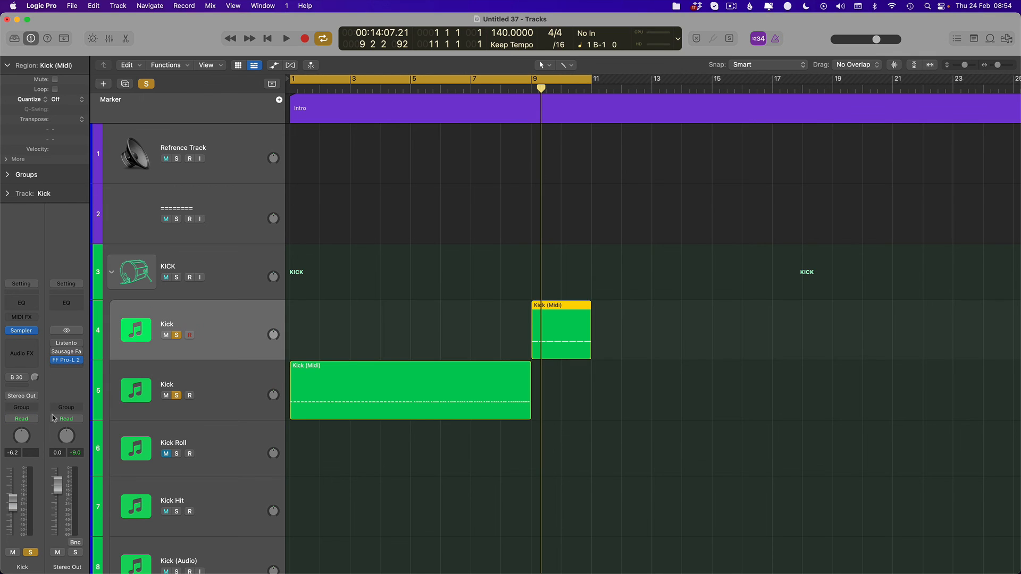
drag(57, 485, 57, 500)
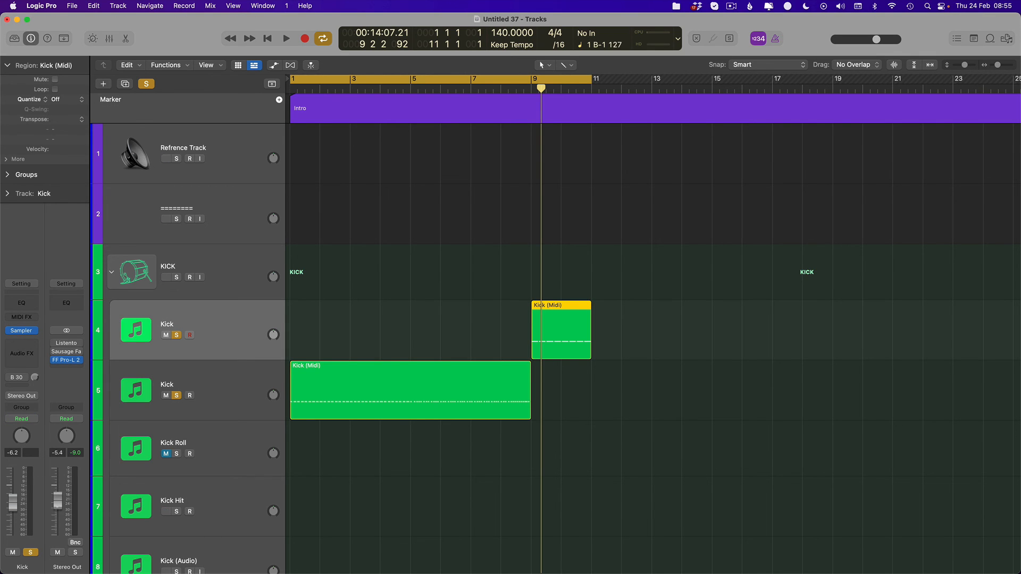
- Copy the eight-bar roll region on the duplicated Kick track to bar 25 so it ends with the Intro section
click(247, 397)
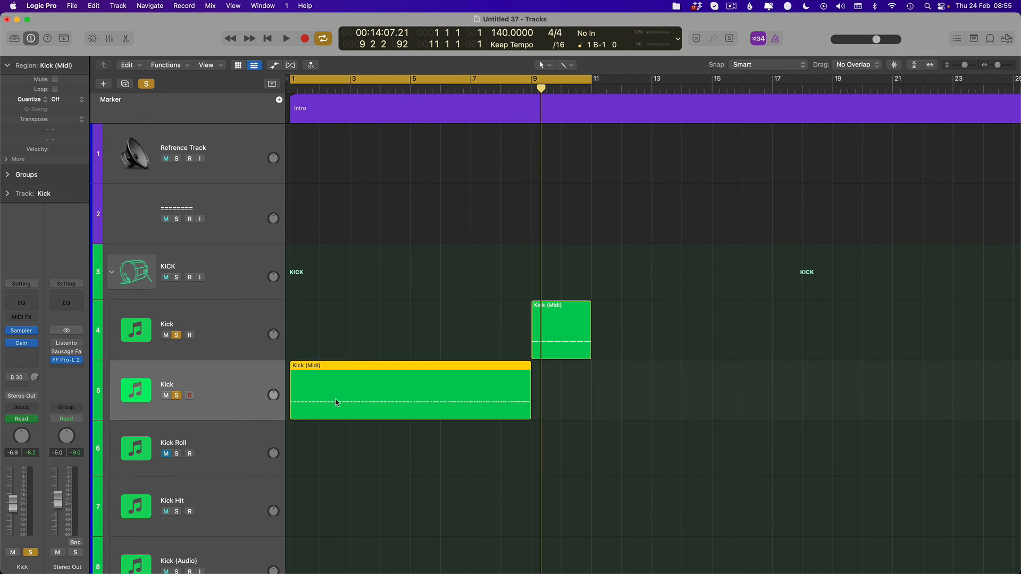
scroll(410, 421, down, 5)
drag(350, 403, 608, 417)
key(Return)
click(620, 391)
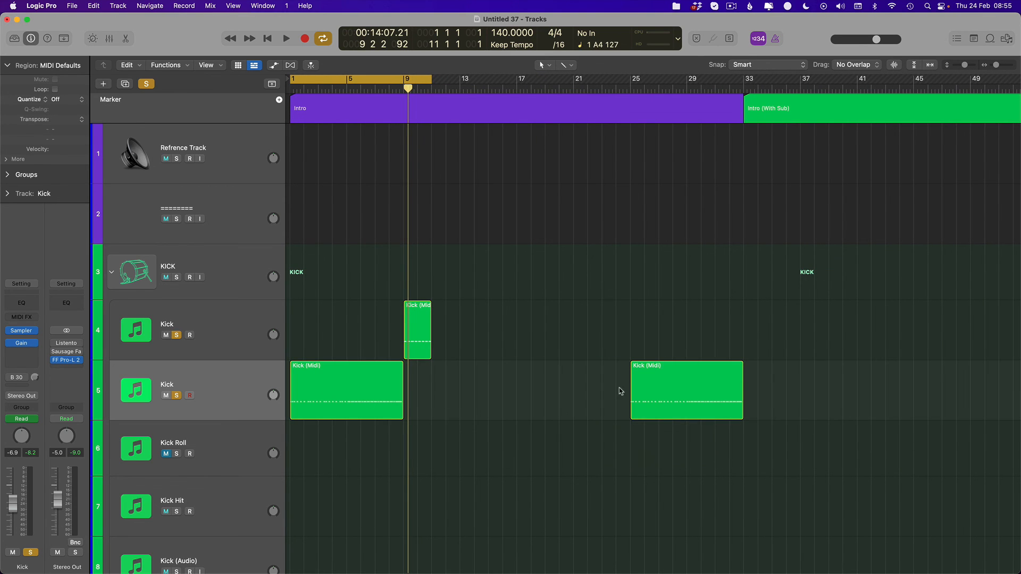
- Examine the copied roll's notes from bar 25 to bar 33 in the Piano Roll and close the editor
click(659, 390)
scroll(662, 391, up, 4)
double_click(677, 392)
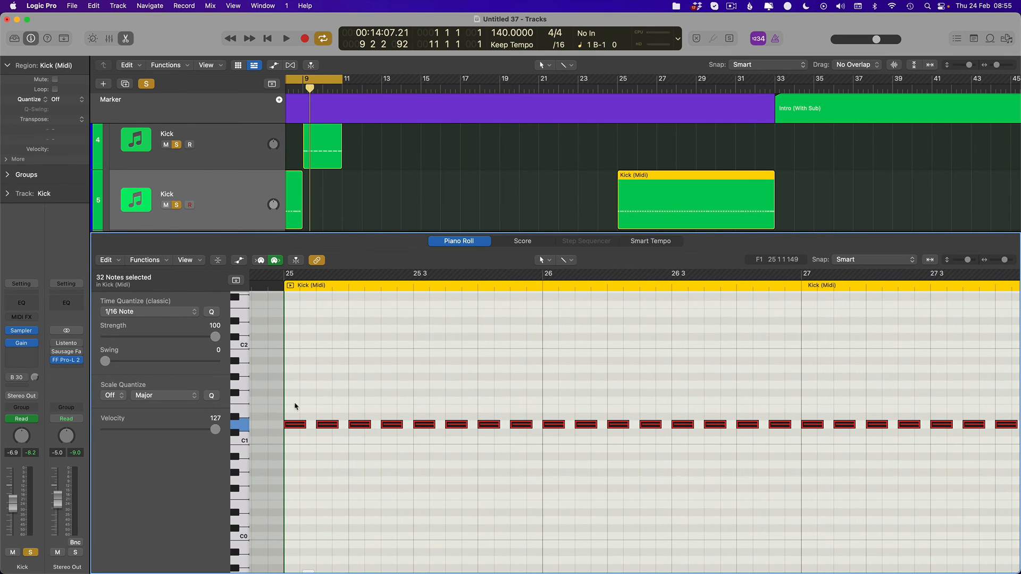
scroll(373, 418, right, 10)
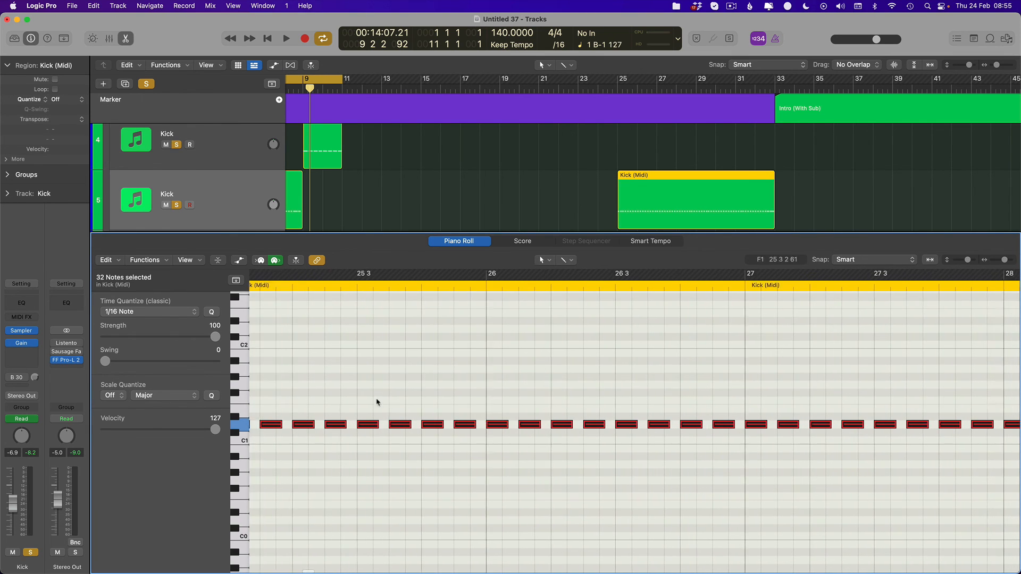
click(456, 417)
scroll(439, 411, right, 7)
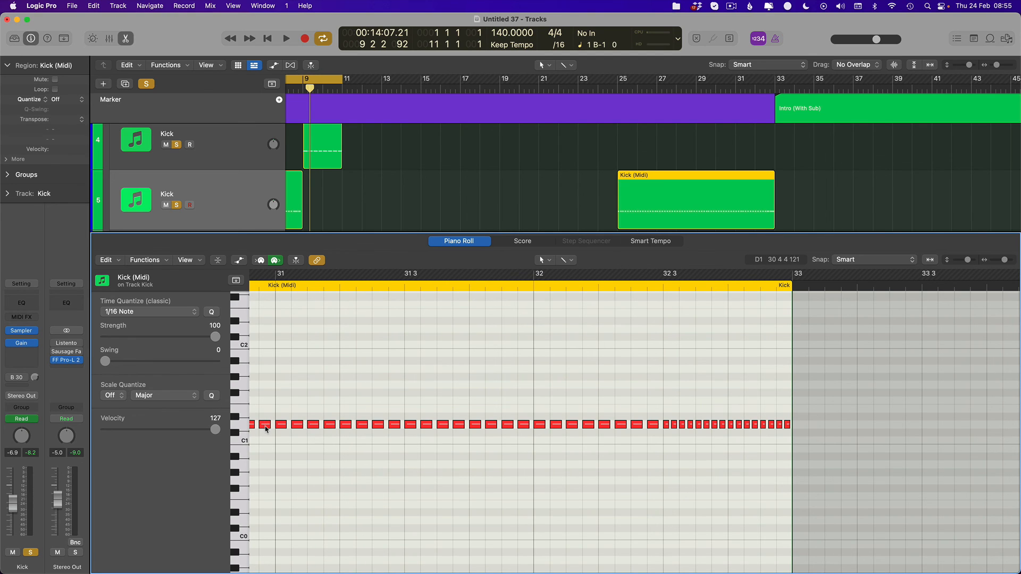
key(e)
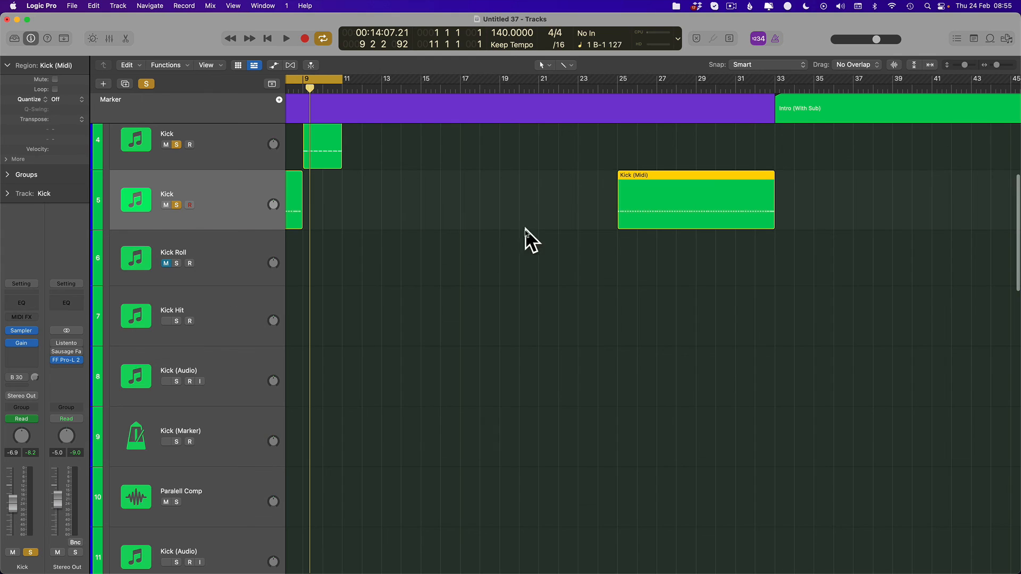
- Turn off cycle mode and return the playhead to bar 1 with the whole arrangement in view
key(super+Left)
key(super+Left)
key(super+Left)
key(super+Left)
key(c)
key(Return)
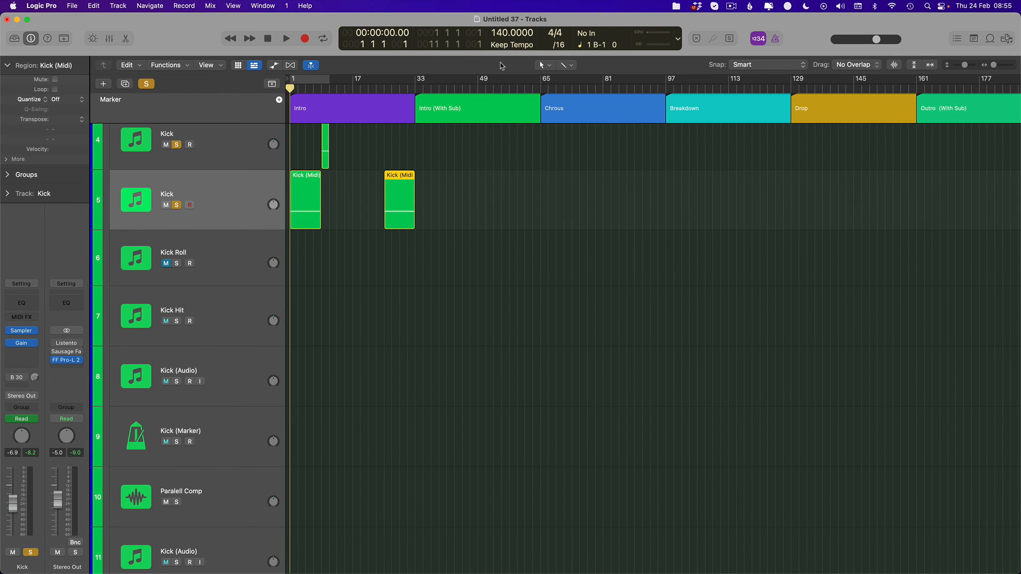